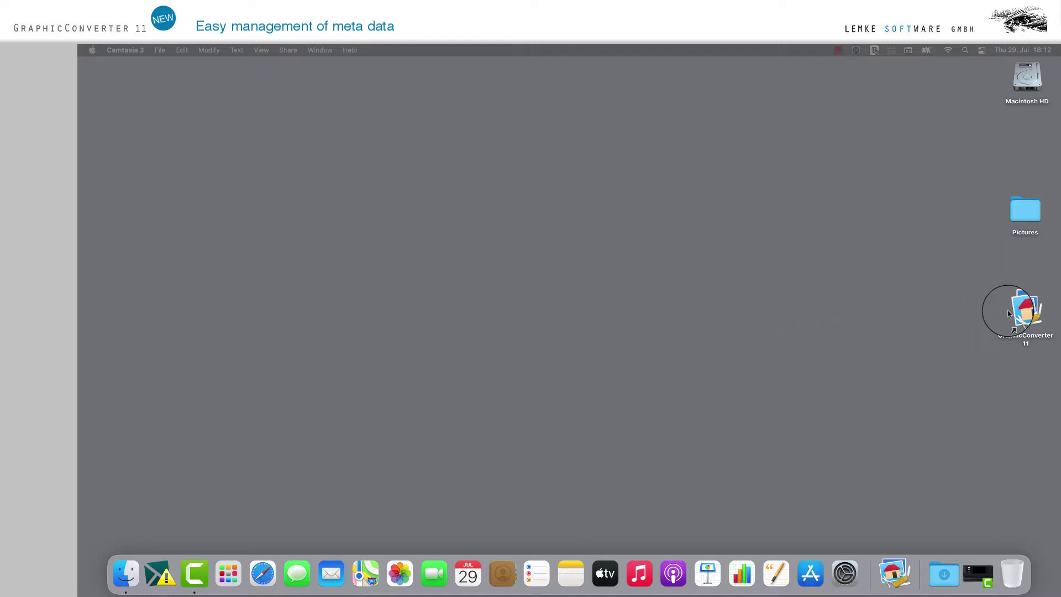
- Launch GraphicConverter 11 from its desktop icon
double_click(1026, 316)
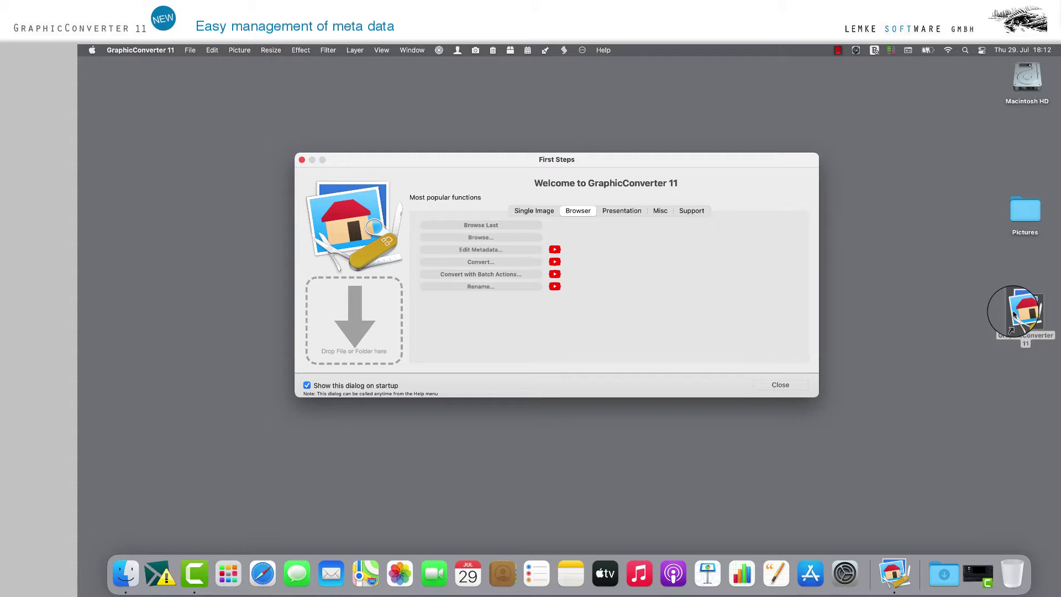
- Drop the desktop Pictures folder onto the First Steps browser area to browse its HEIC photos
left_click(190, 49)
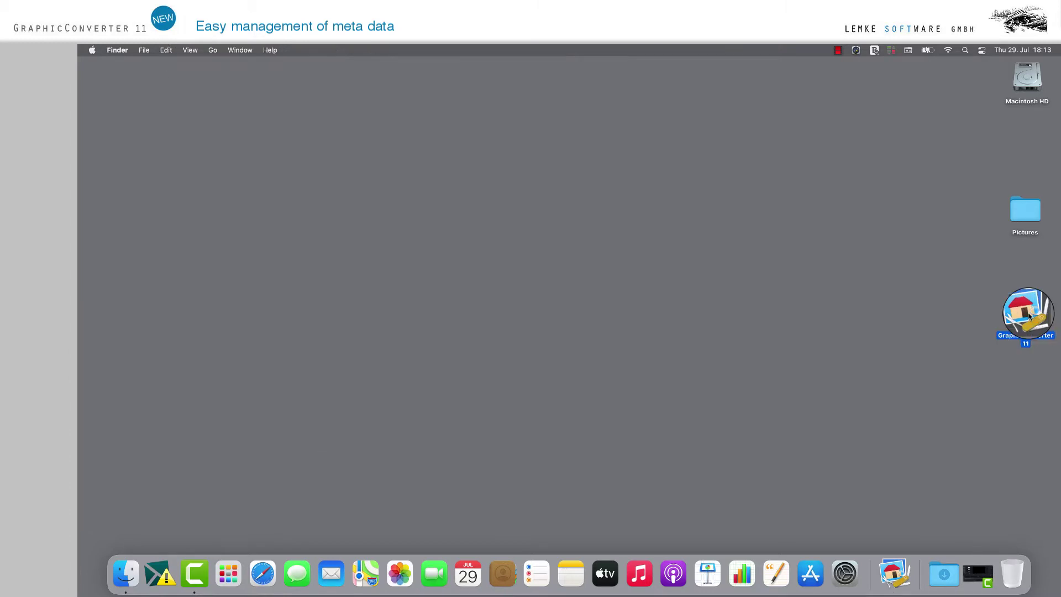
double_click(1027, 313)
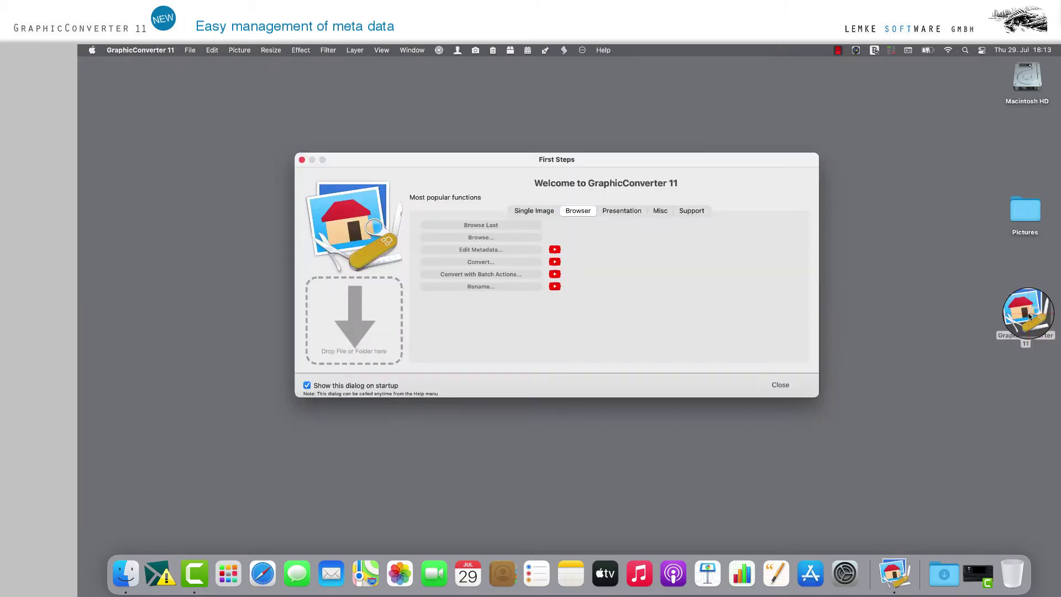
left_click(486, 237)
key("Escape")
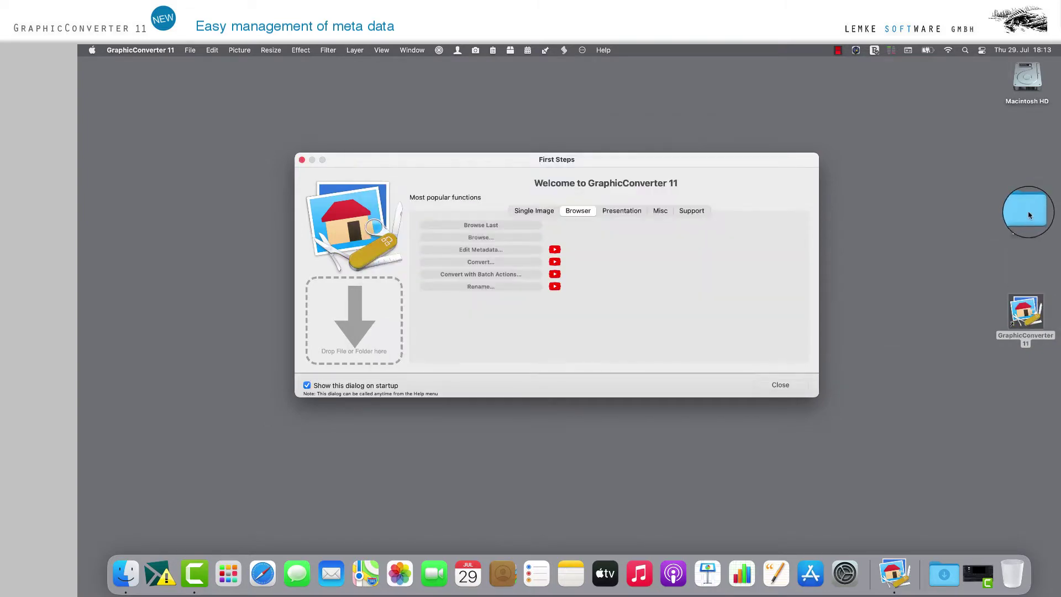
left_click_drag(1030, 213, 357, 327)
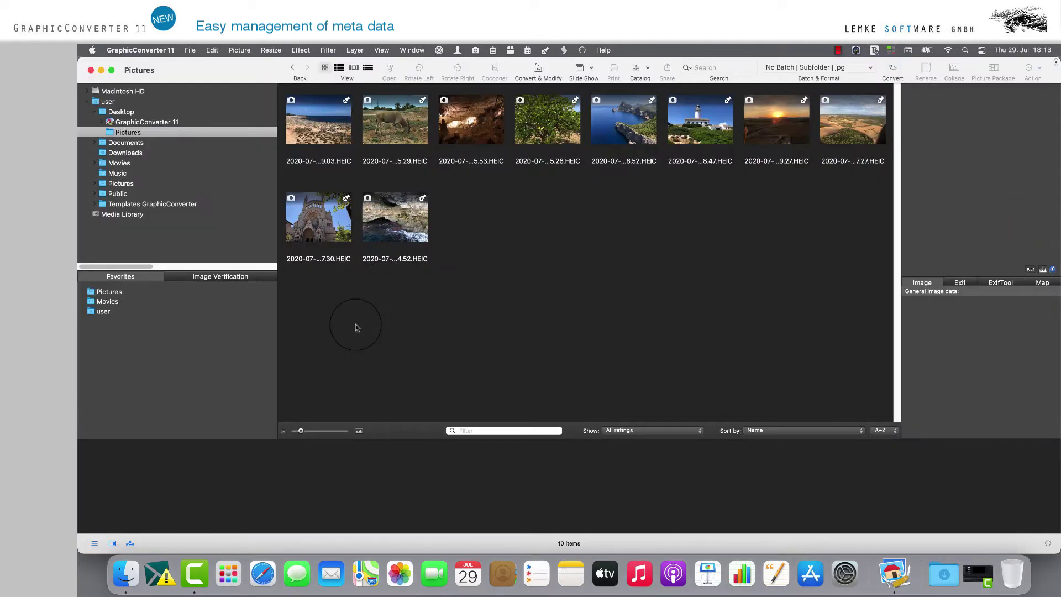
- Select thumbnails 1, 2, 3 and 5, leaving the fourth (tree) photo unselected
left_click(332, 124)
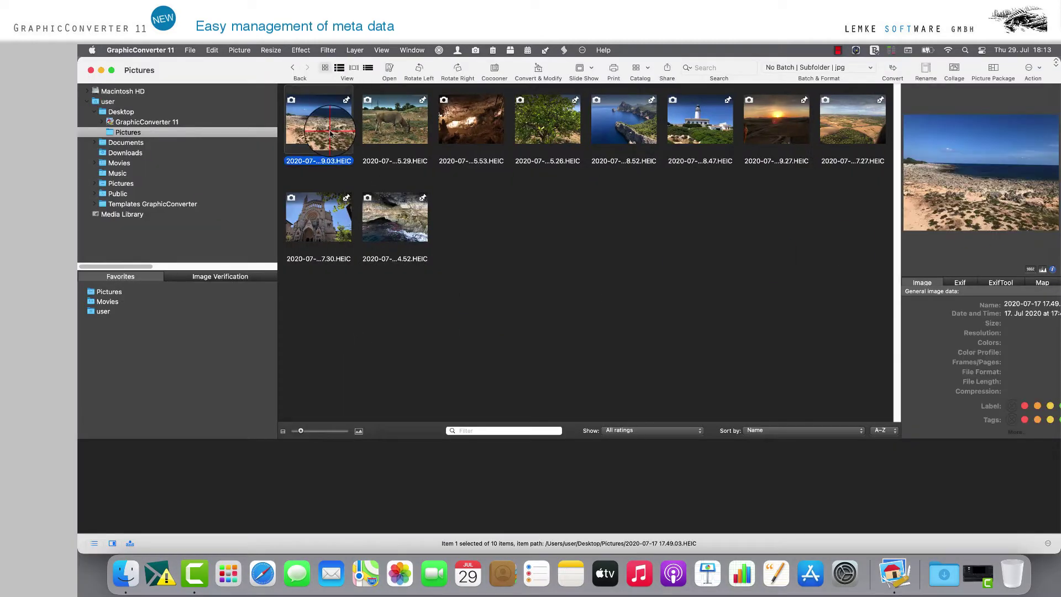
left_click(401, 137, "super")
left_click(472, 133, "super")
left_click(546, 132, "super")
left_click(632, 137, "super")
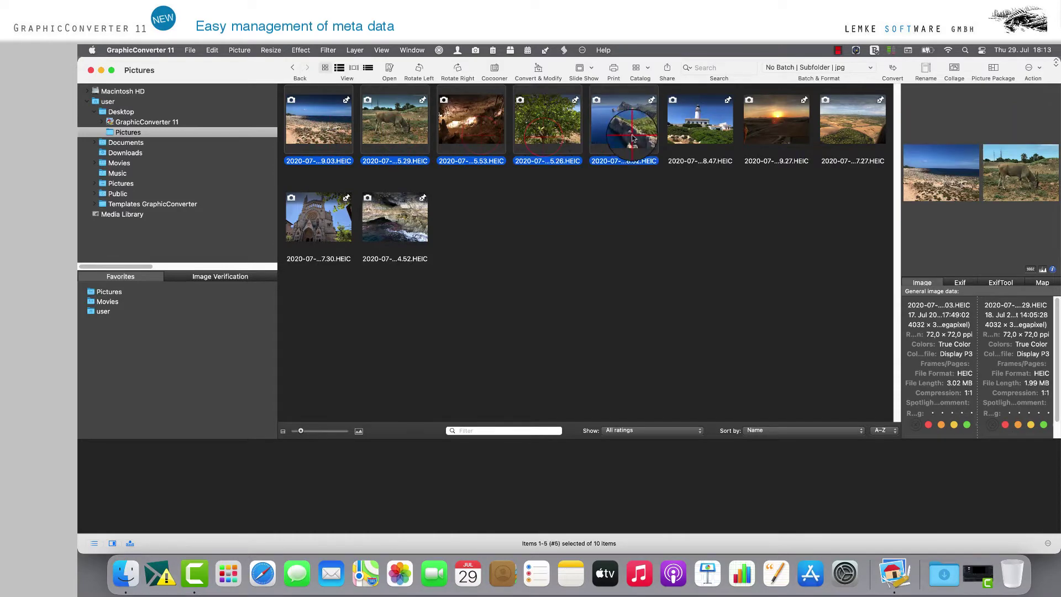
left_click(547, 132, "super")
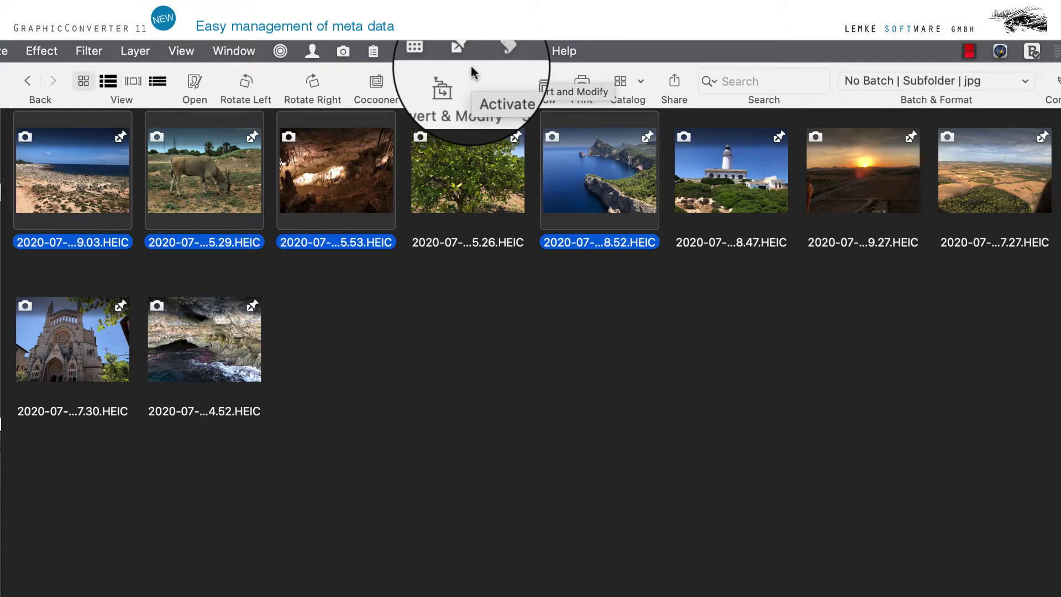
- Look through the Exif menu: Edit Exif Data, Set Exif Date to, Orientation tag, Exif Specifics
left_click(347, 53)
mouse_move(350, 77)
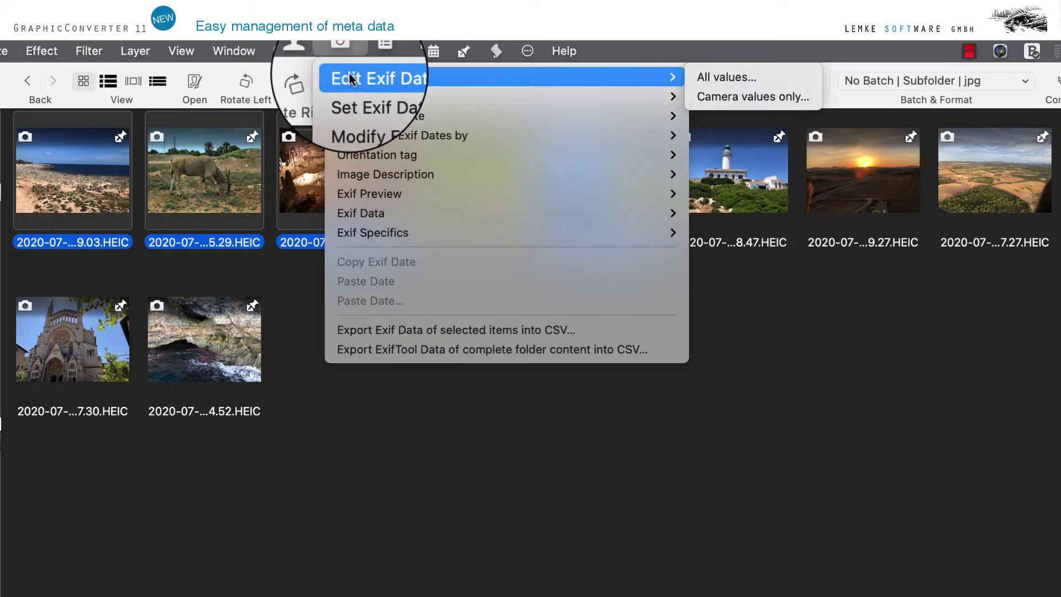
mouse_move(349, 97)
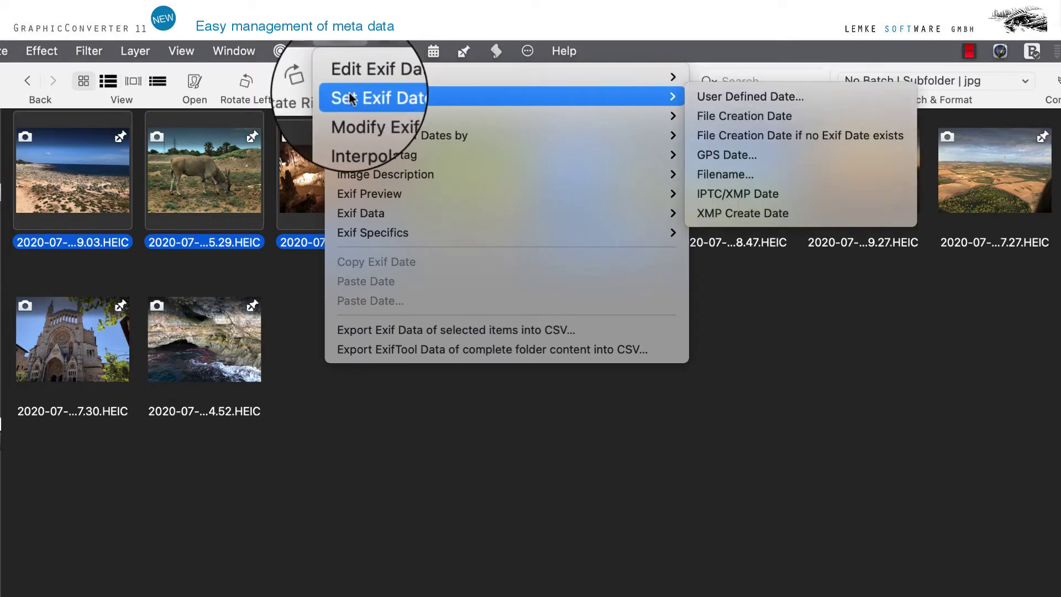
mouse_move(357, 158)
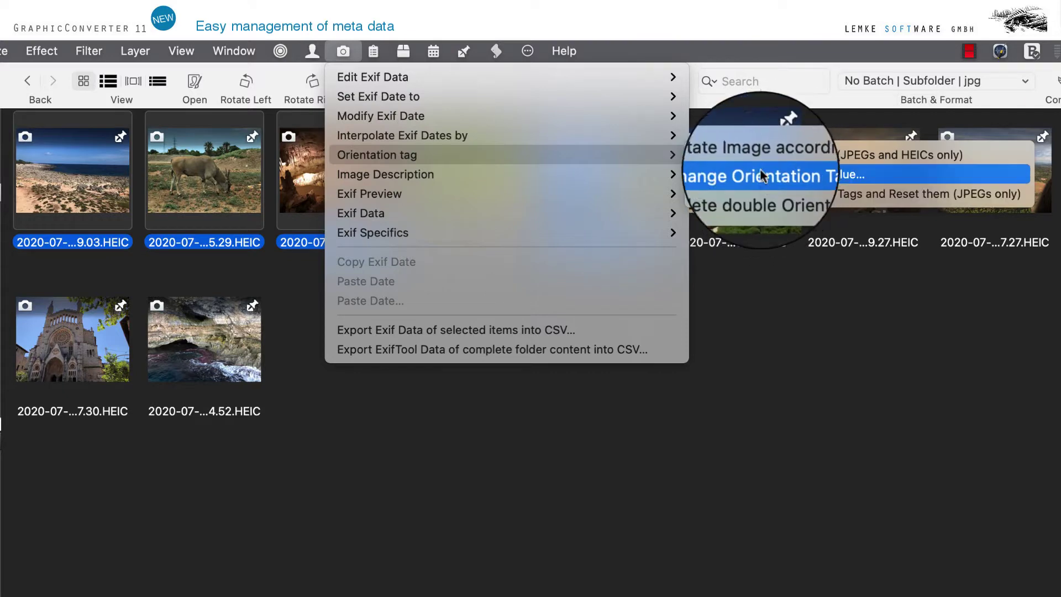
mouse_move(399, 234)
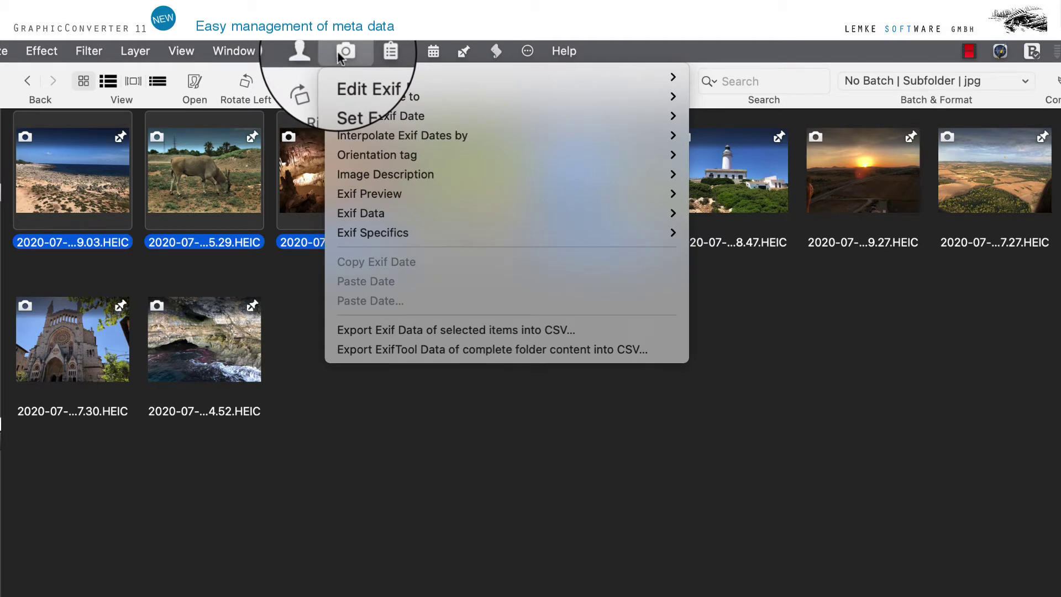
- Look through the IPTC/XMP menu: Edit File Info, Keywords Field, Label Field, XMP Specifics
mouse_move(368, 52)
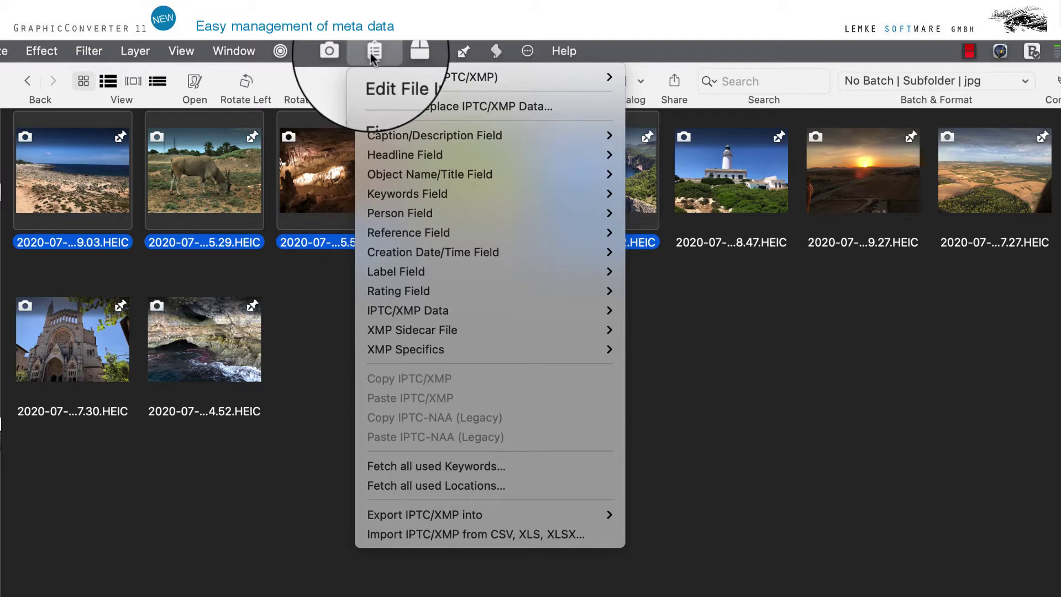
mouse_move(392, 77)
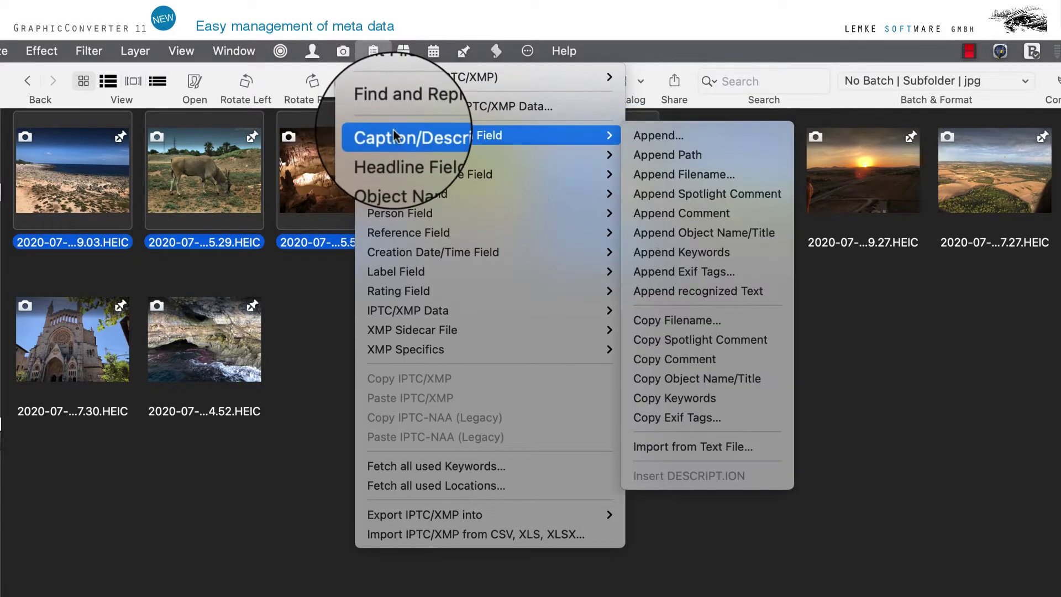
mouse_move(390, 191)
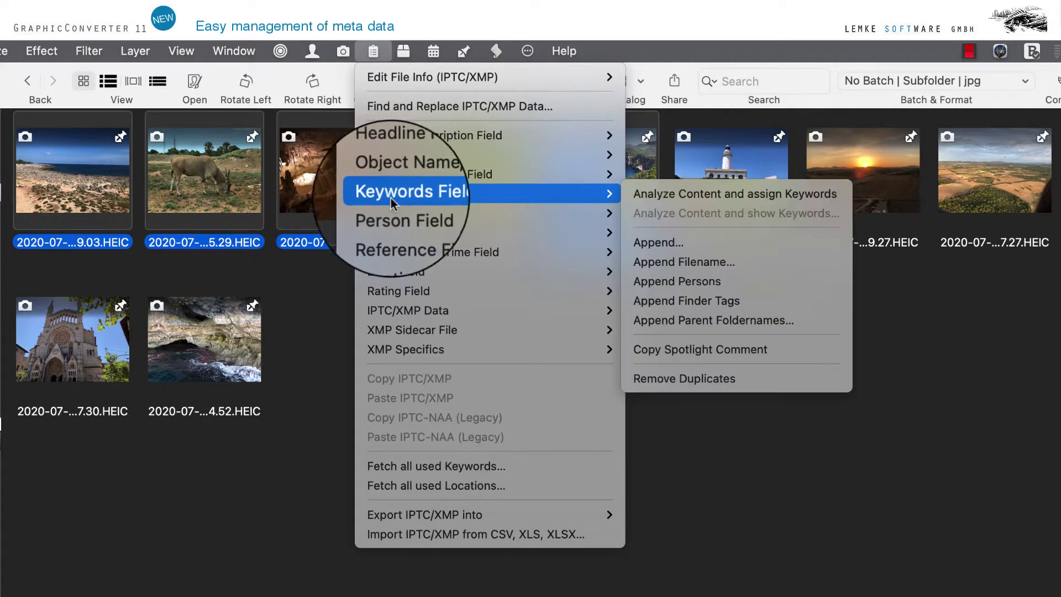
mouse_move(399, 271)
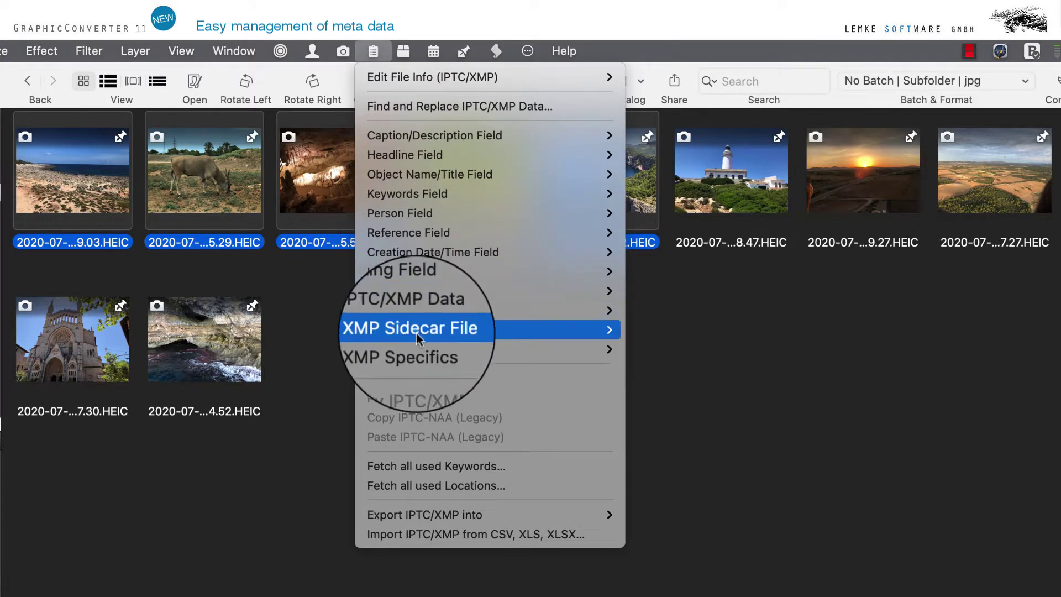
mouse_move(418, 356)
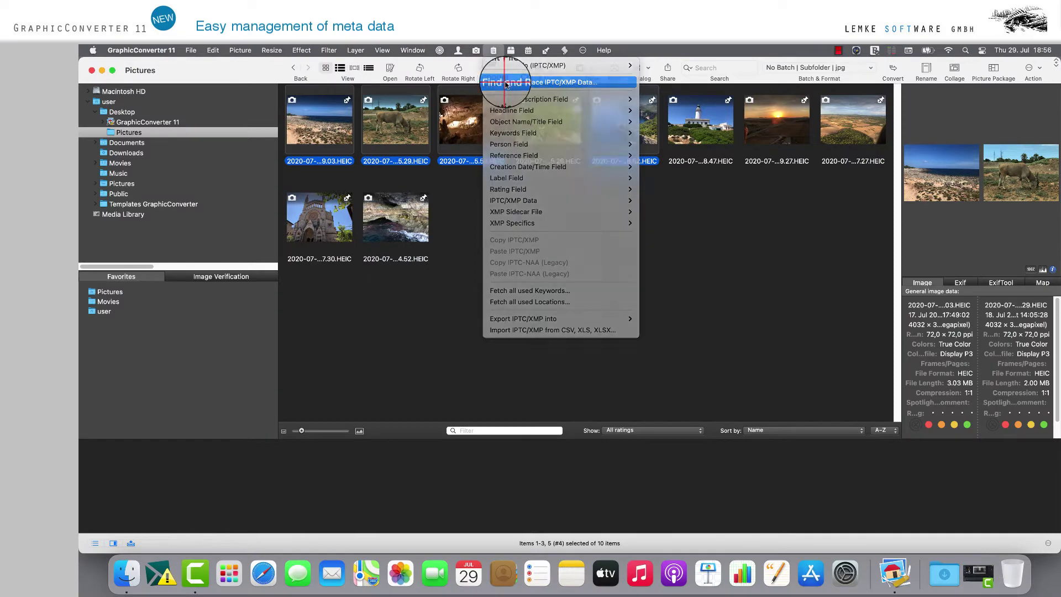
left_click(398, 107)
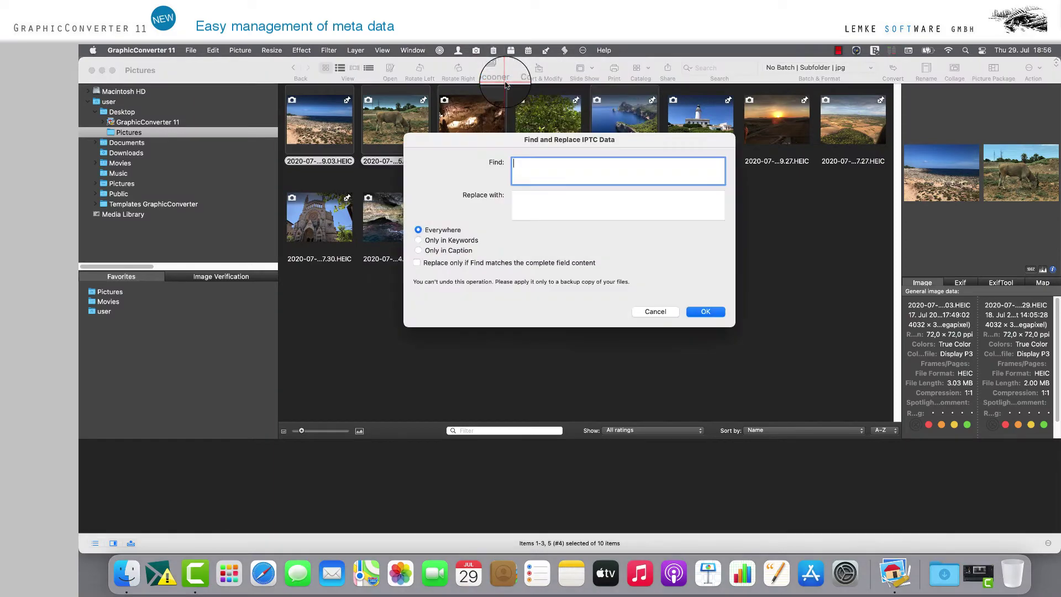
left_click(705, 311)
left_click(493, 50)
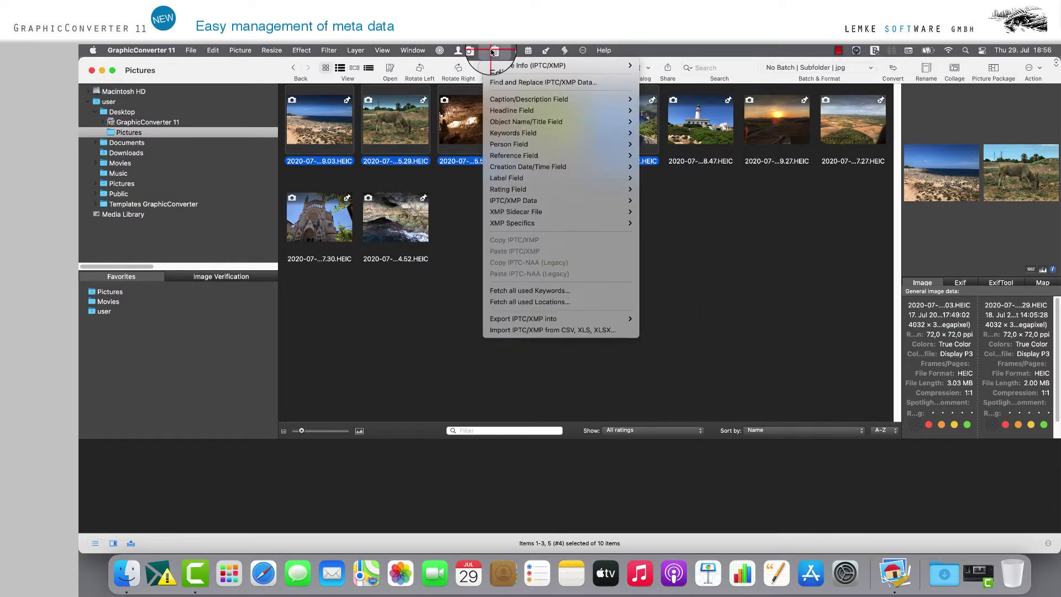
mouse_move(502, 100)
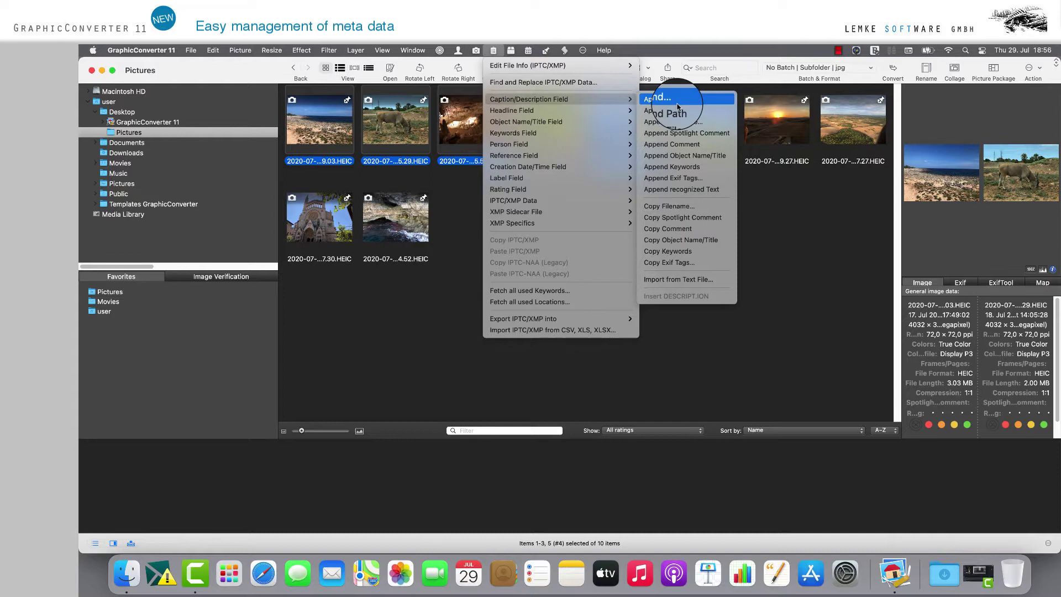
mouse_move(544, 136)
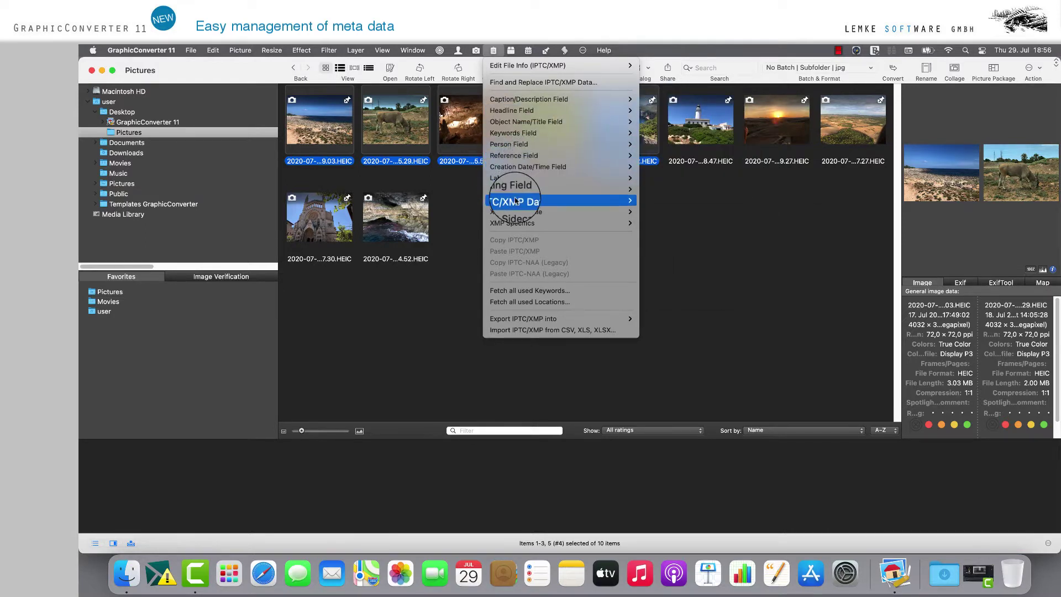
mouse_move(514, 200)
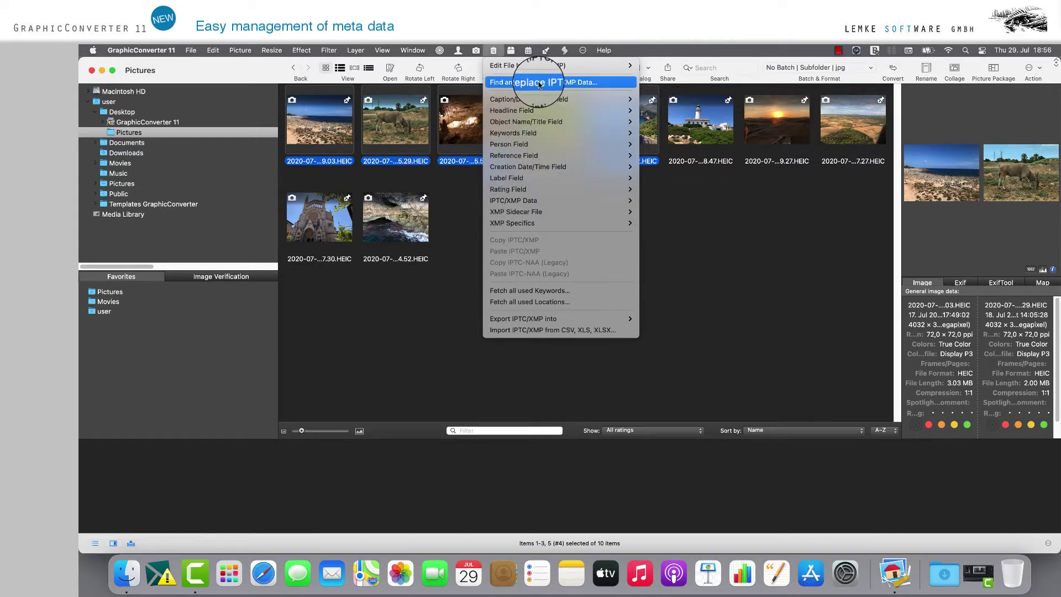
mouse_move(539, 70)
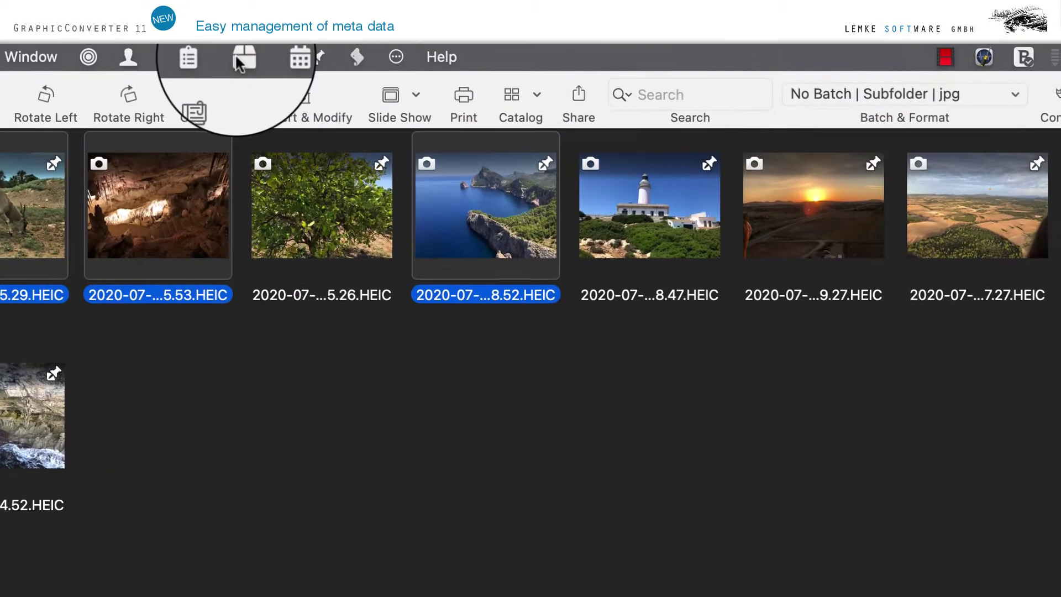
- Review the General Metadata menu's HDR and Icons submenus, then show the Filesystem Attributes menu
left_click(508, 50)
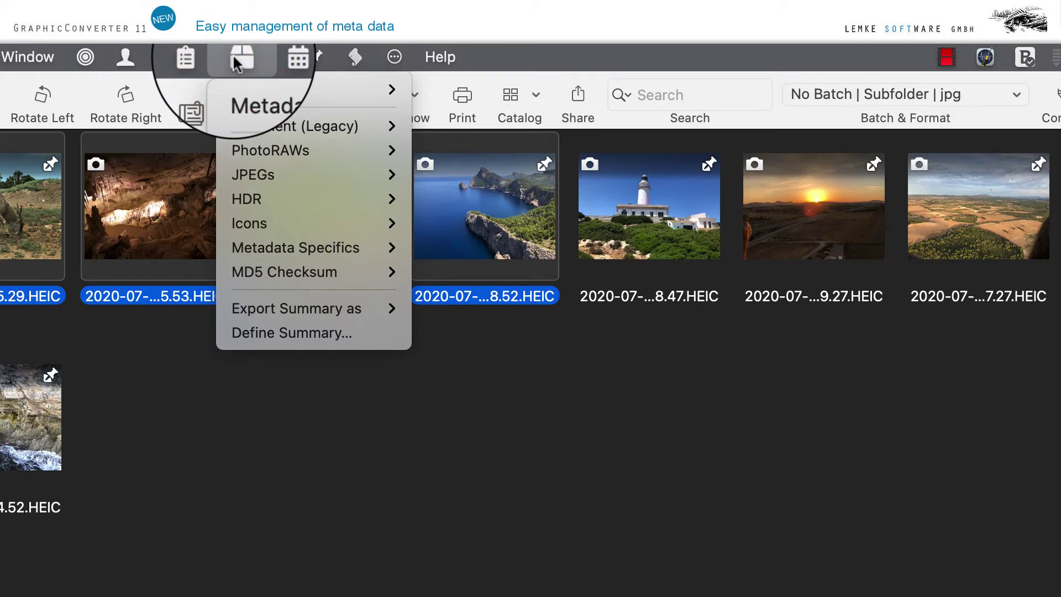
mouse_move(252, 123)
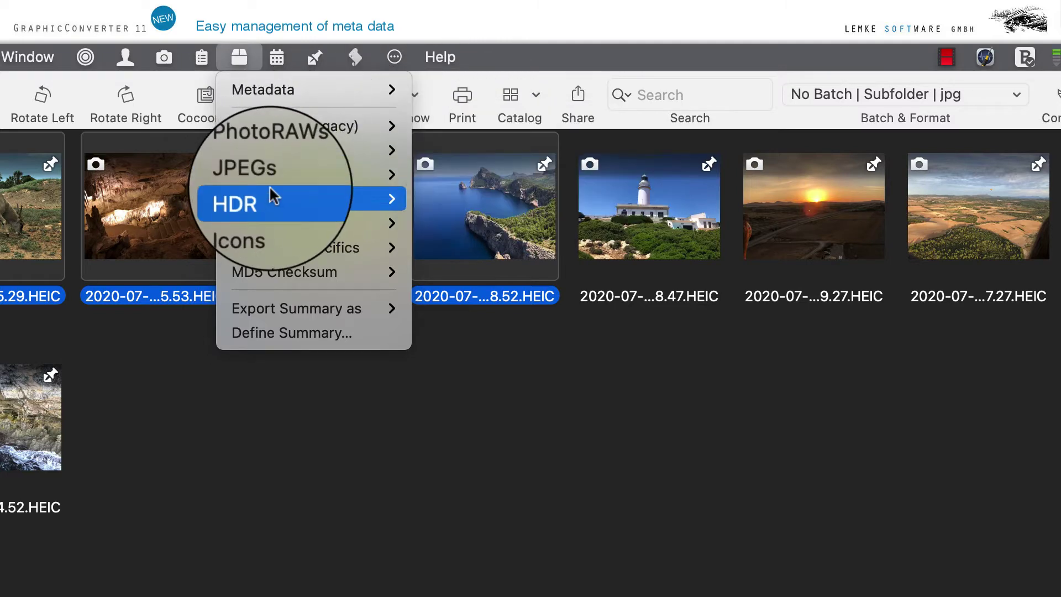
mouse_move(271, 198)
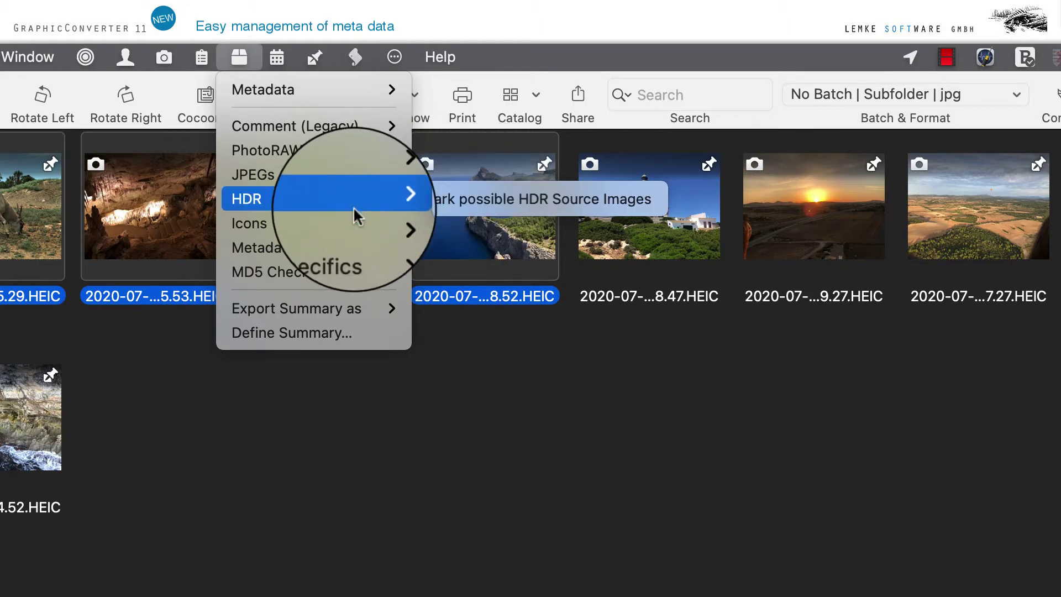
mouse_move(349, 223)
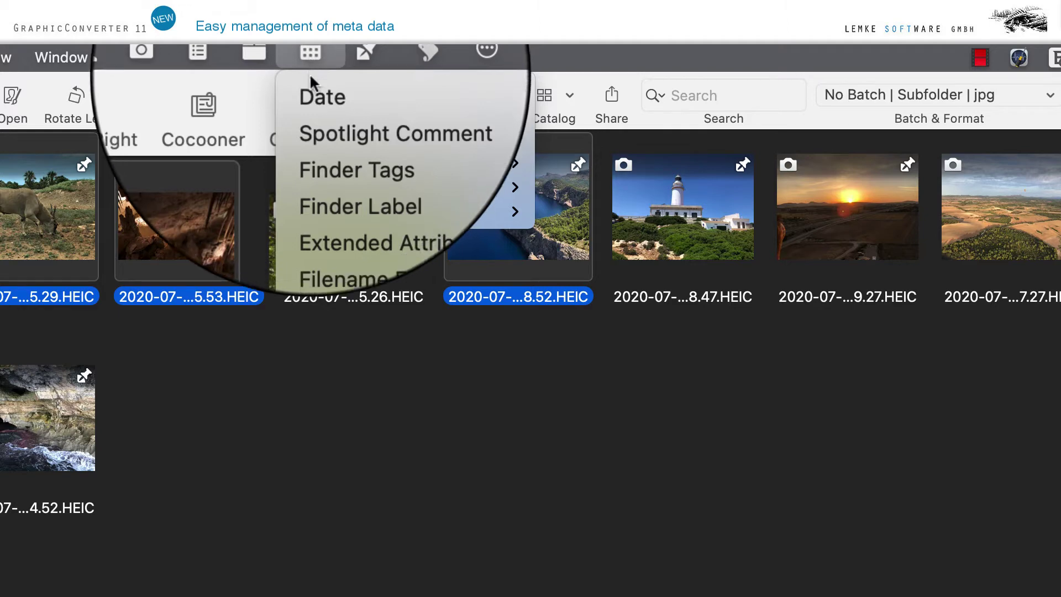
- Check the Date and Spotlight Comment submenus, then dismiss the Filesystem Attributes menu
mouse_move(311, 81)
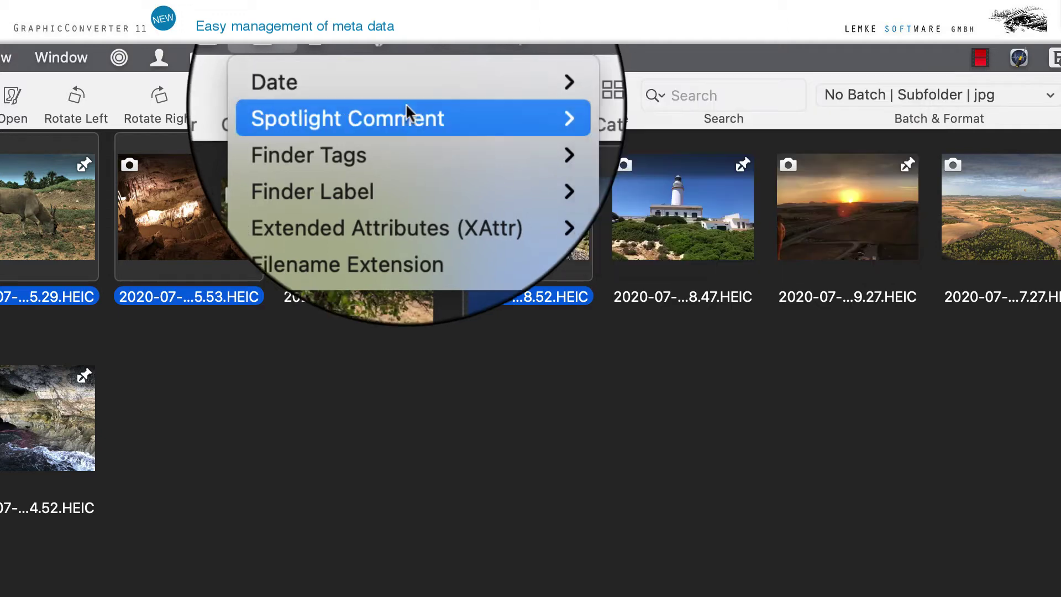
mouse_move(405, 113)
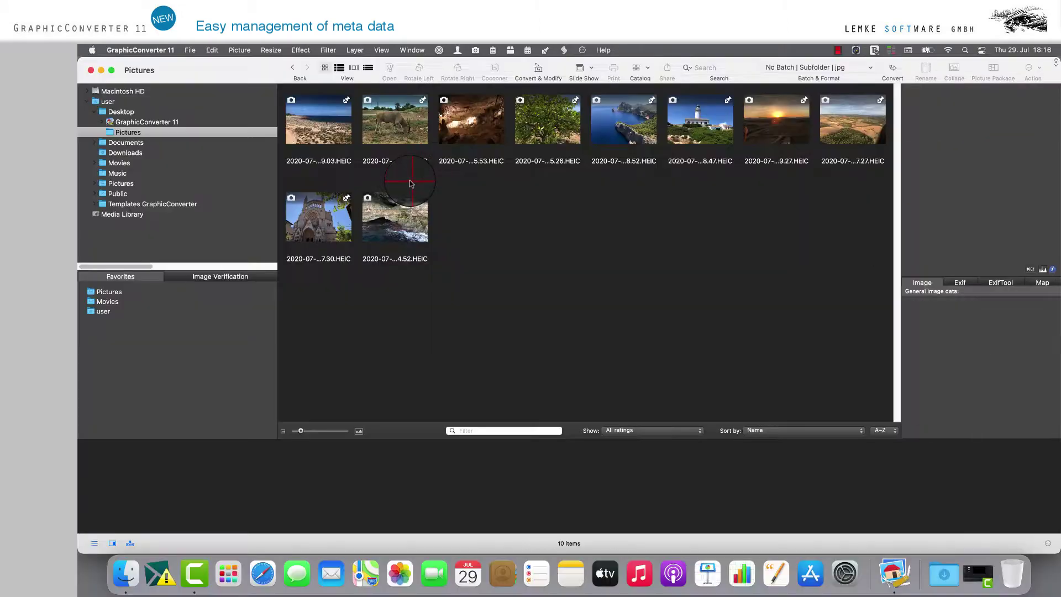
- Select the beach, cow, cave and coastal cliff photos (thumbnails 1, 2, 3 and 5)
left_click(318, 119)
left_click(385, 129, "super")
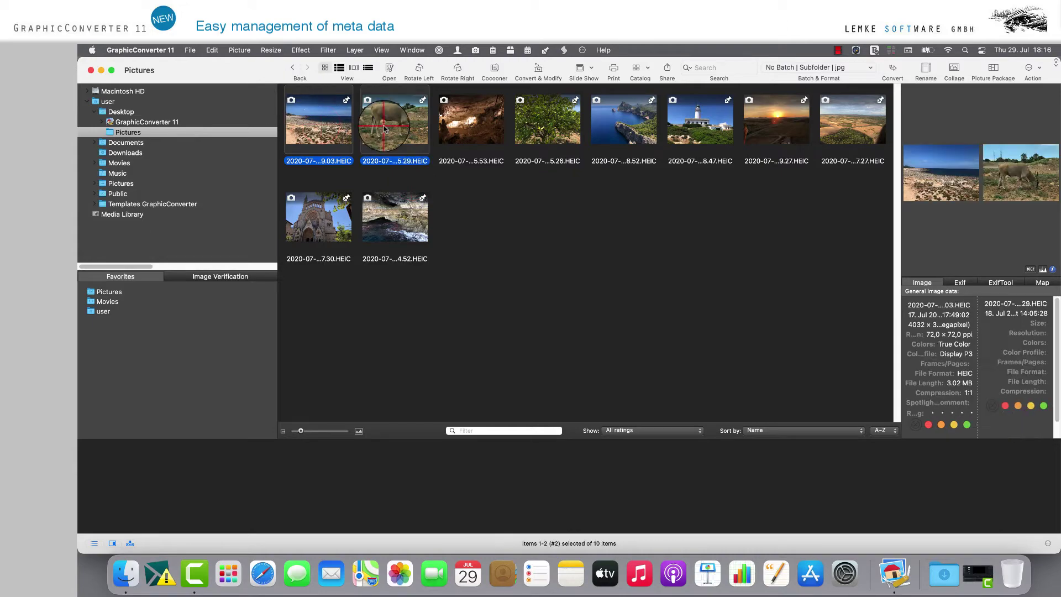
left_click(469, 138, "super")
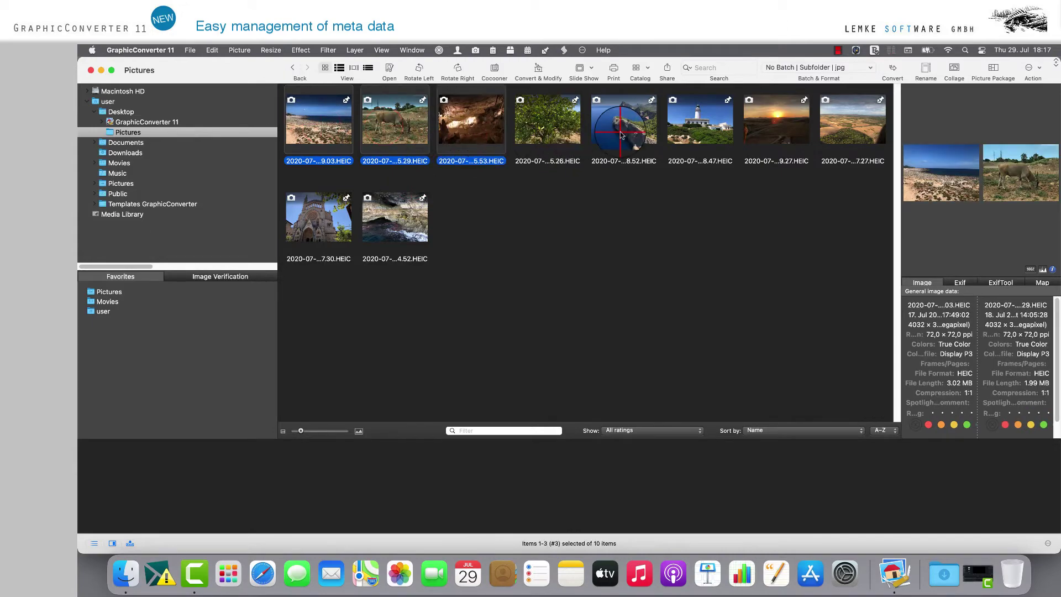
left_click(634, 156, "super")
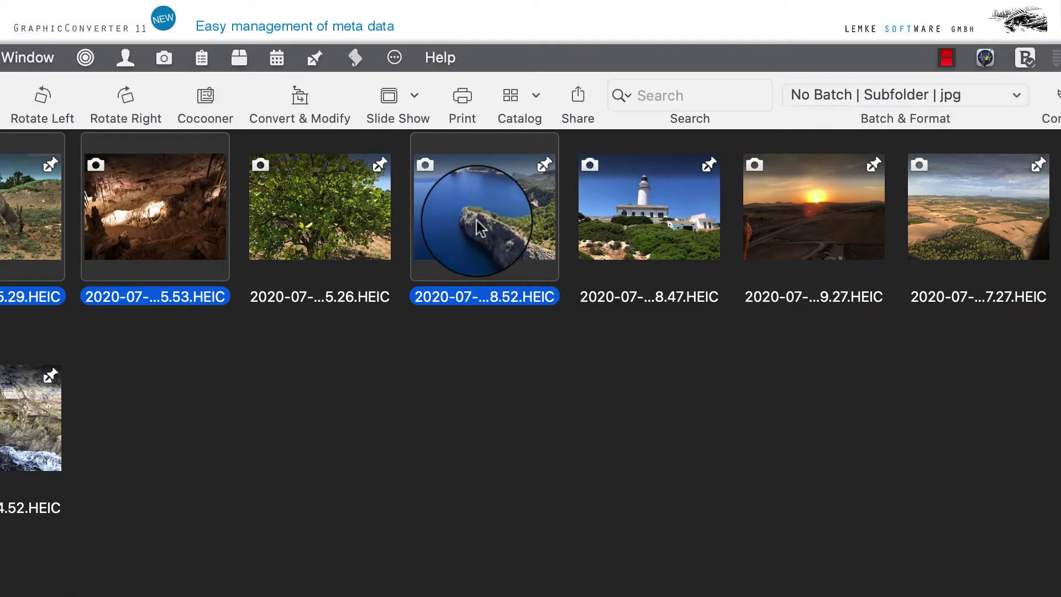
- Browse the selection's context menu to IPTC/XMP Metadata > Edit File Info
right_click(476, 221)
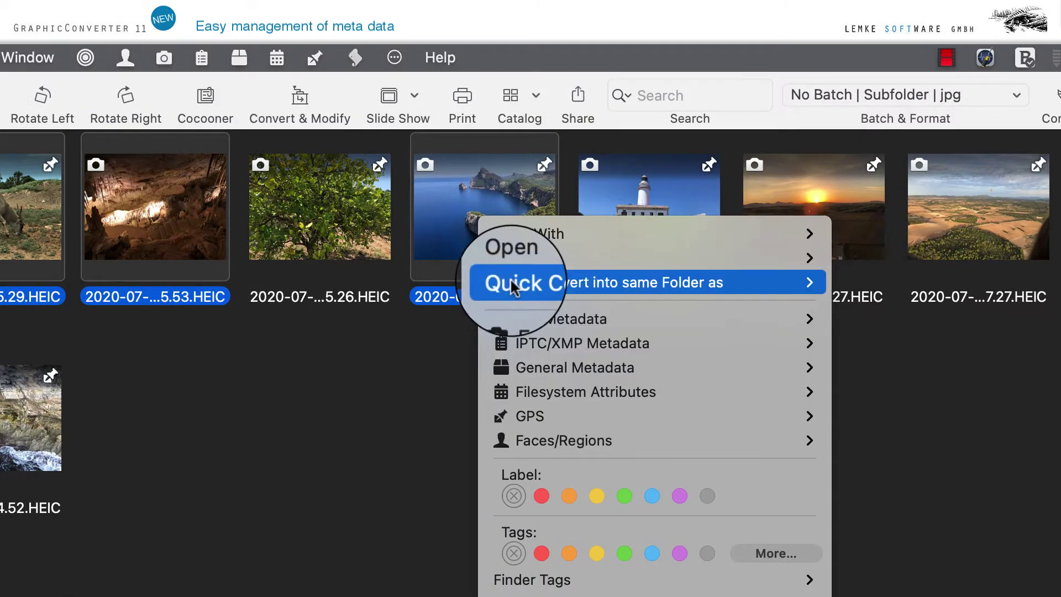
mouse_move(524, 342)
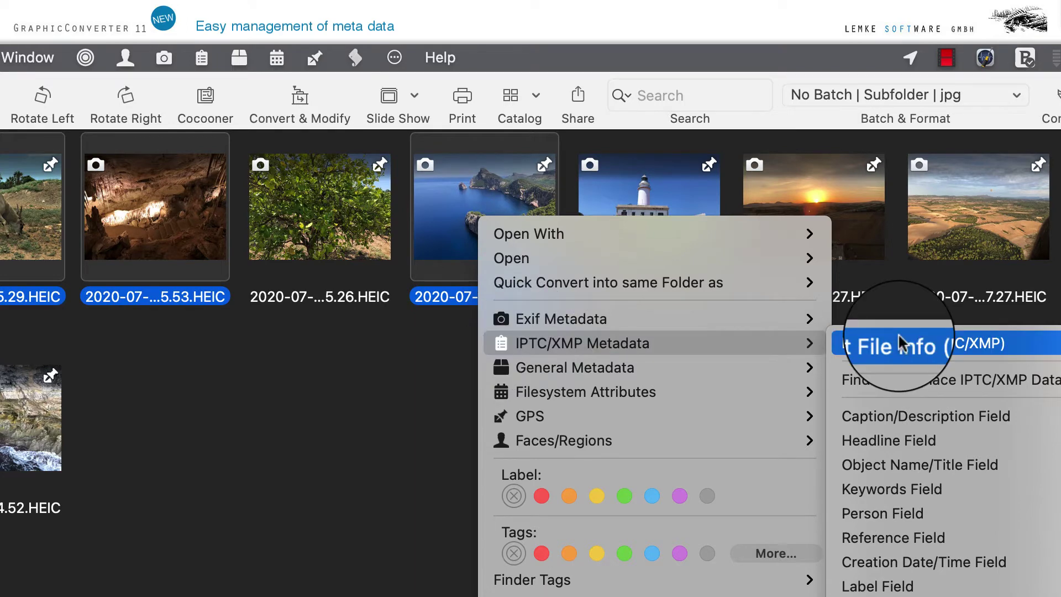
mouse_move(899, 342)
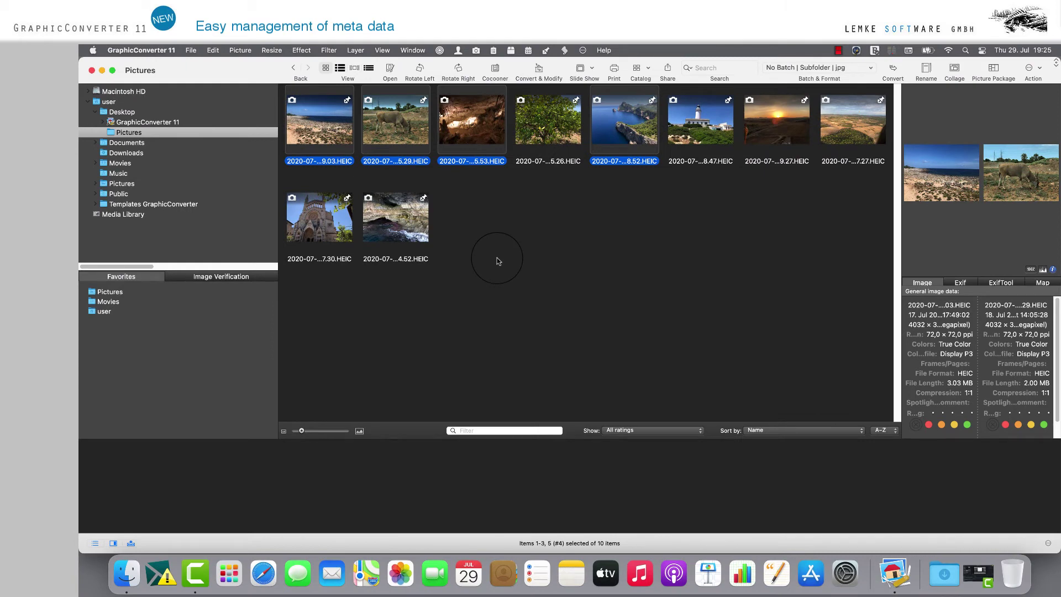
- Open Edit File Info (IPTC/XMP) for all four selected images together
right_click(327, 132)
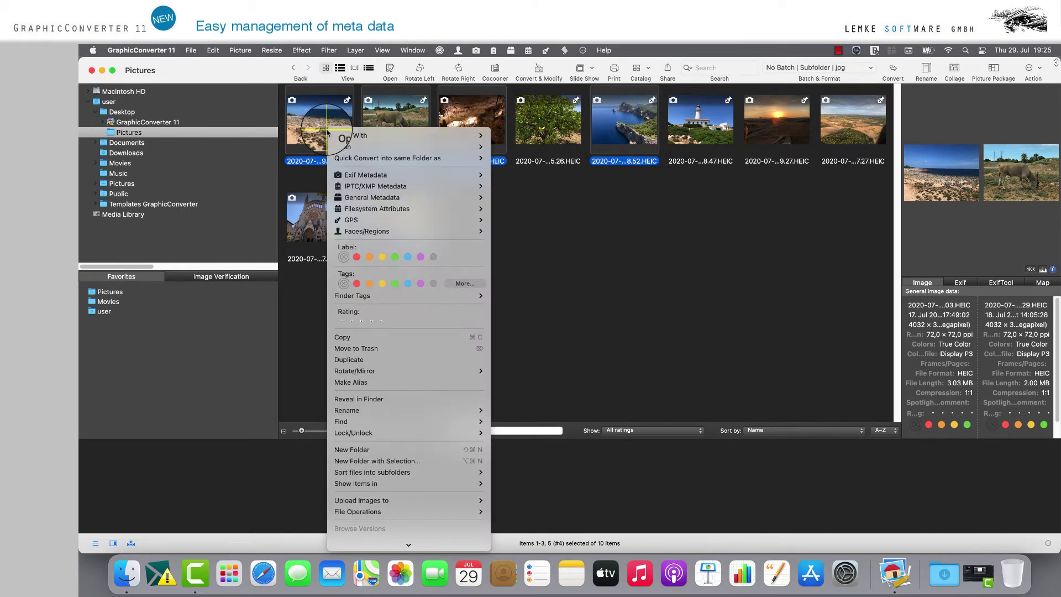
mouse_move(370, 190)
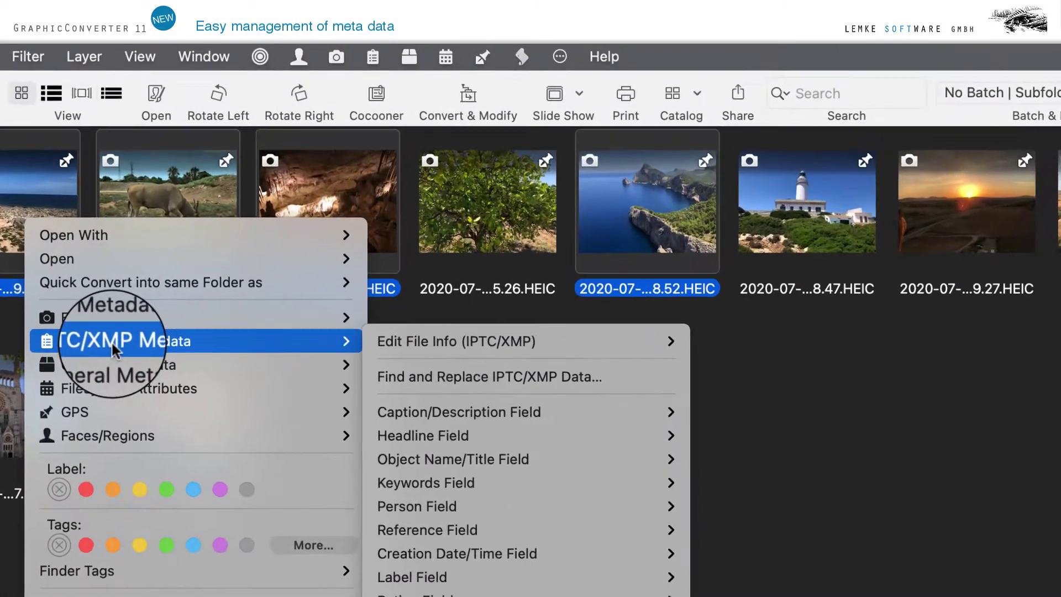
mouse_move(463, 354)
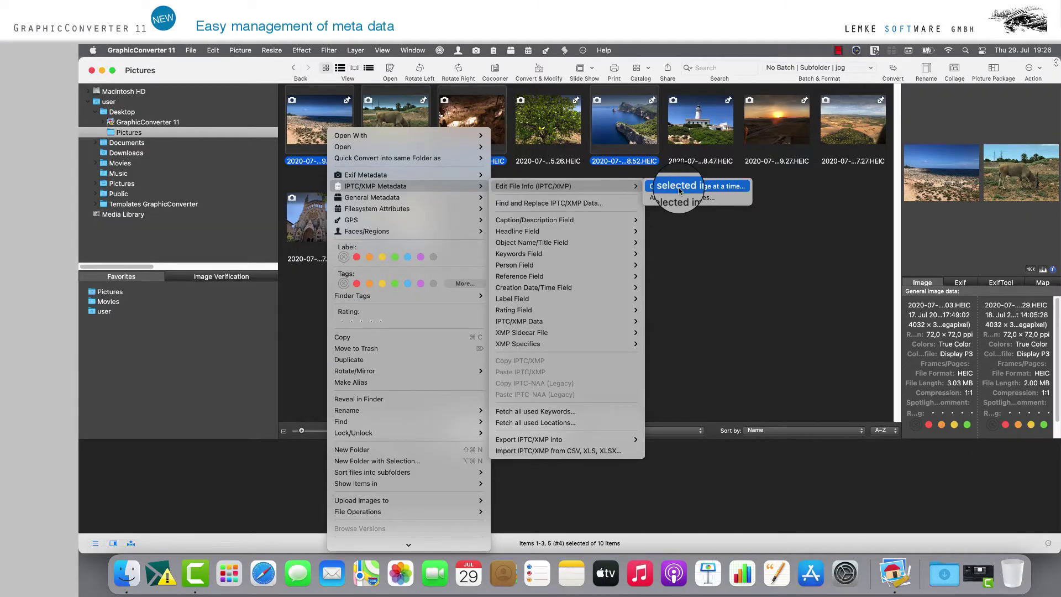
left_click(679, 190)
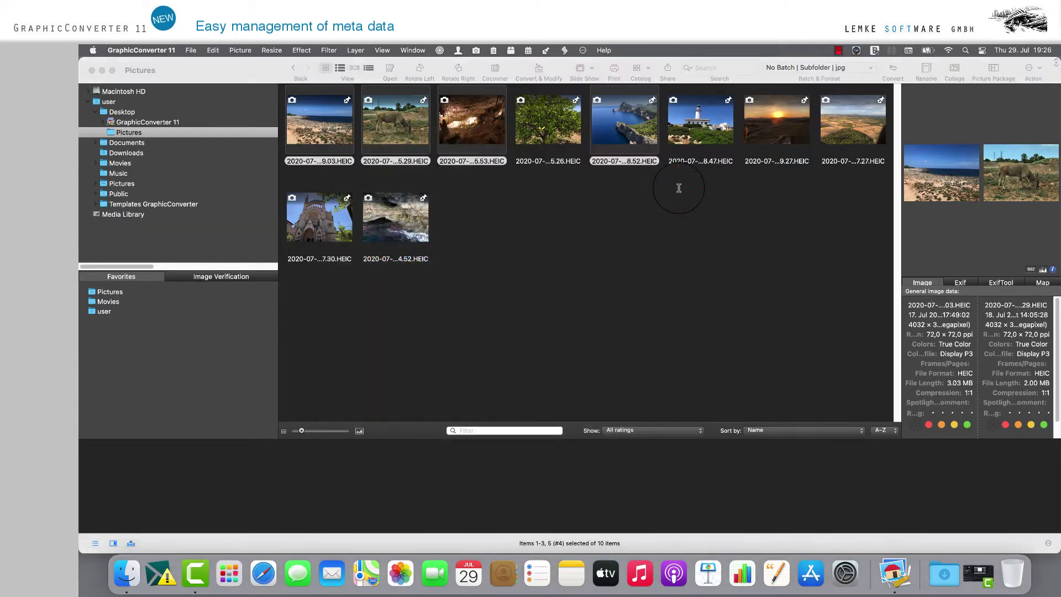
key("super+i")
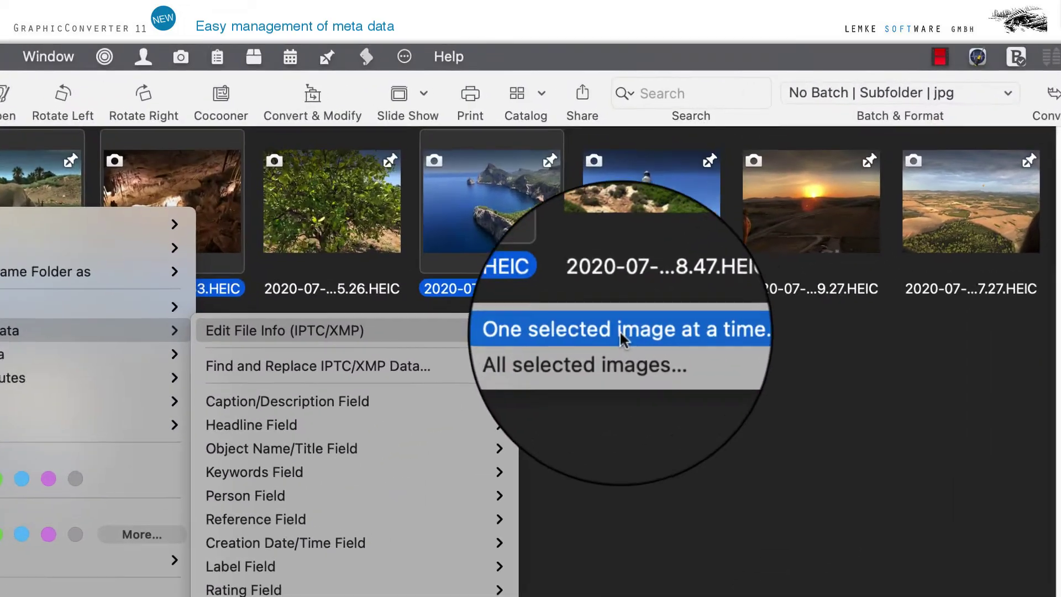
left_click(608, 356)
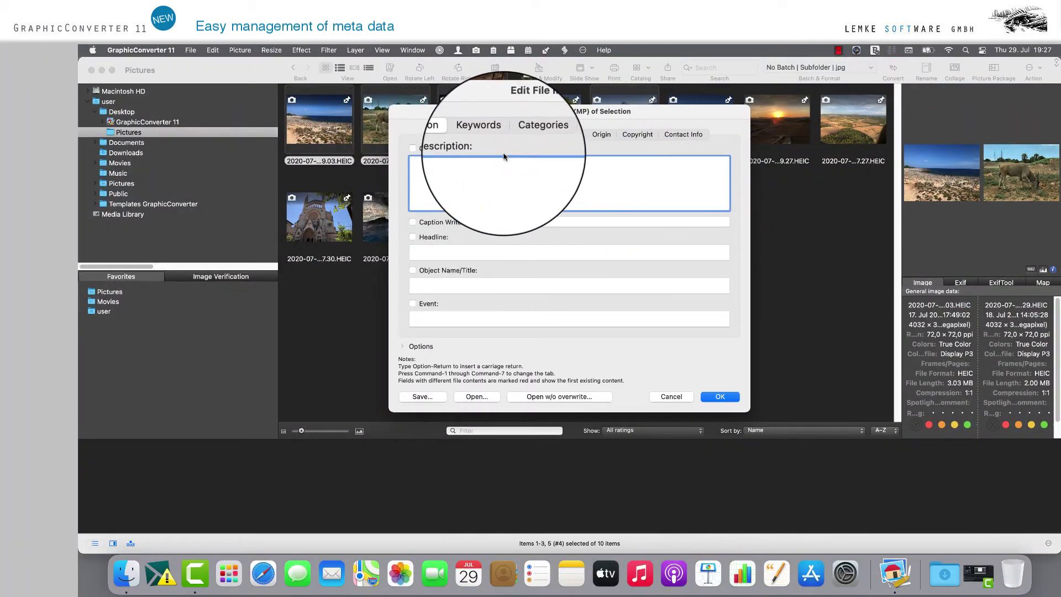
- Enter 'vacation;travel impressions;nature' as the Caption/Description and apply it to all four photos
left_click(426, 162)
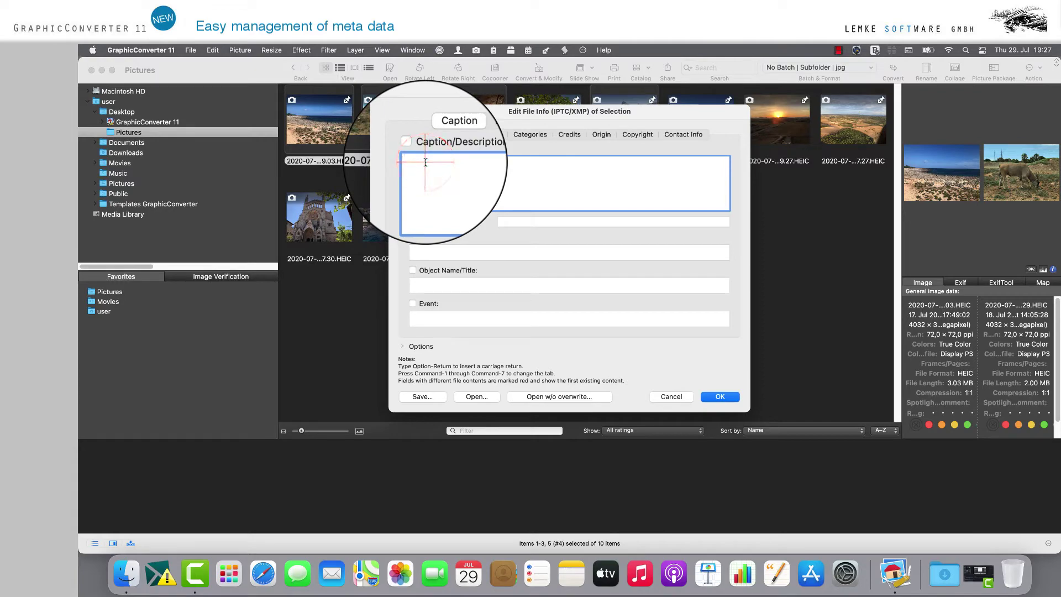
type("vacation")
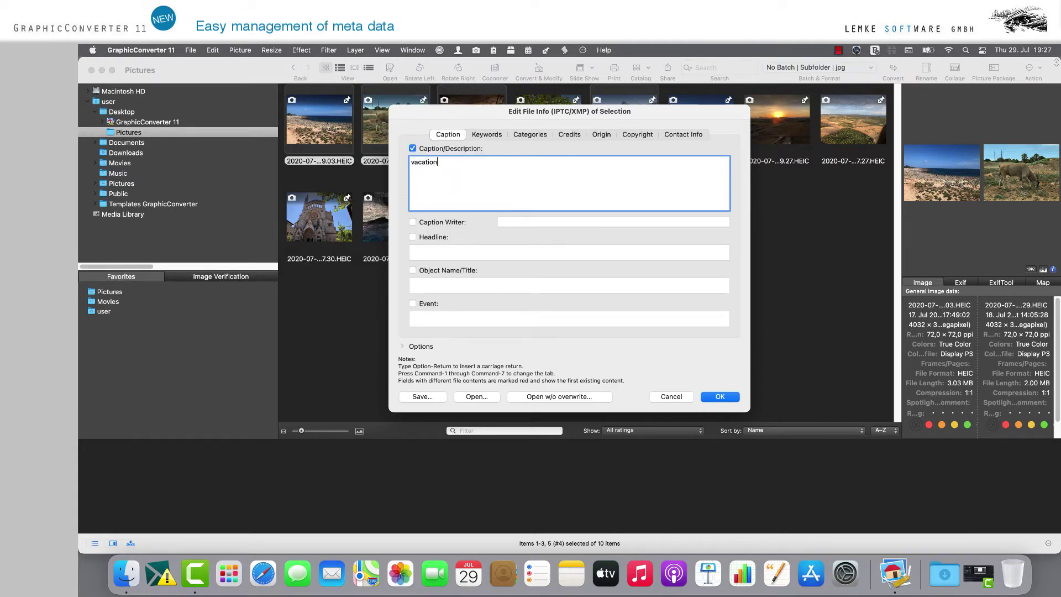
type(";travel impressions;")
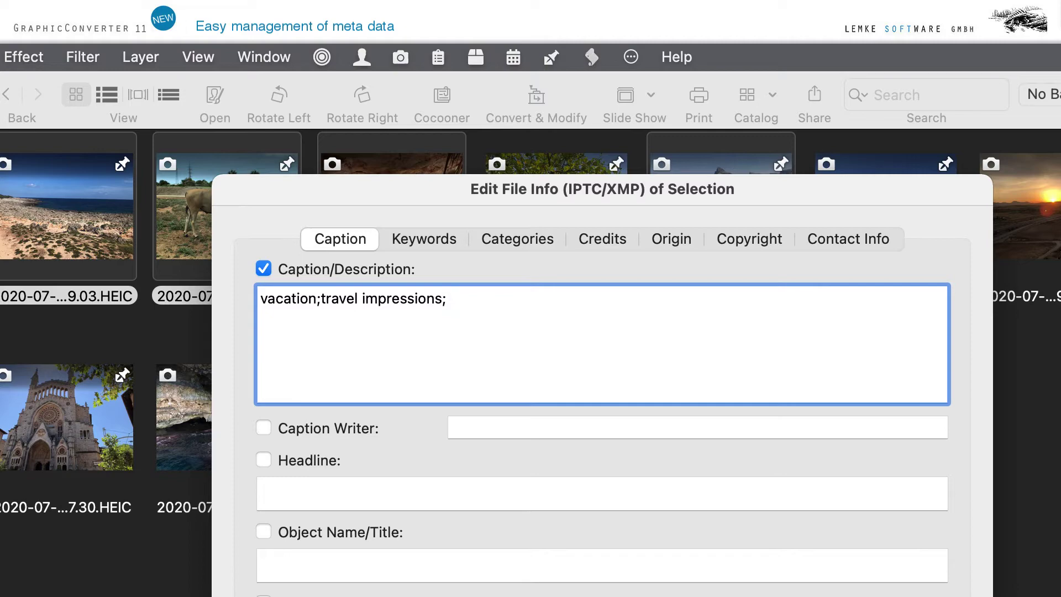
type("nature")
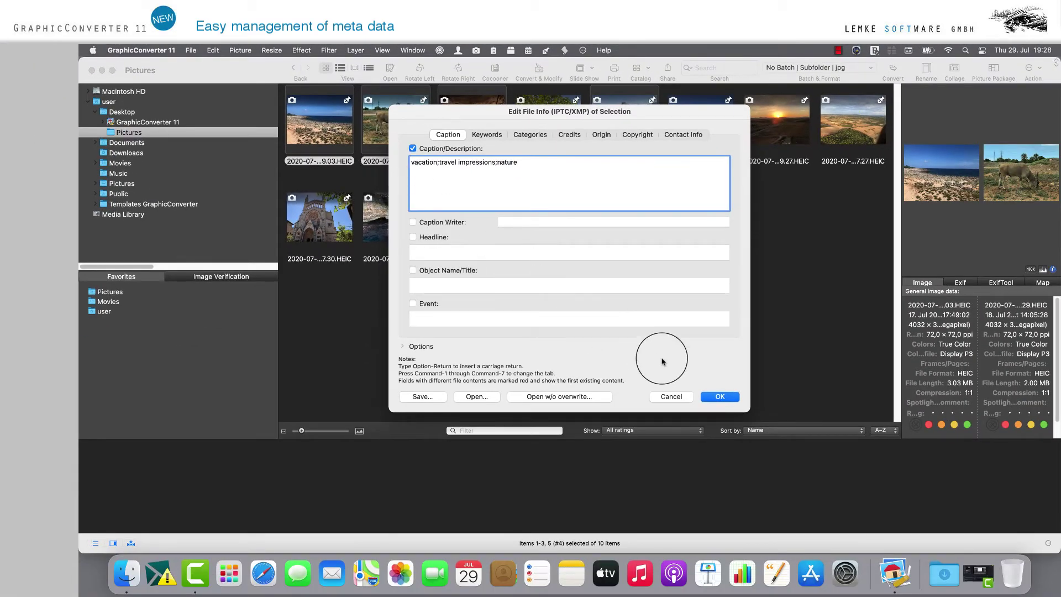
left_click(719, 396)
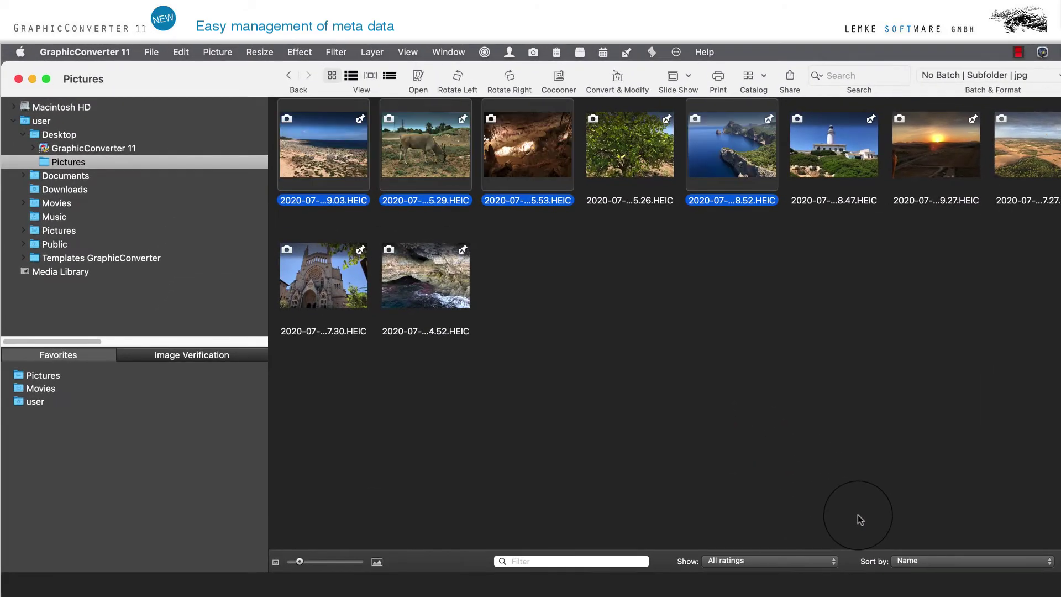
- Reselect the first five top-row photos and bring up their context menu
left_click(621, 197)
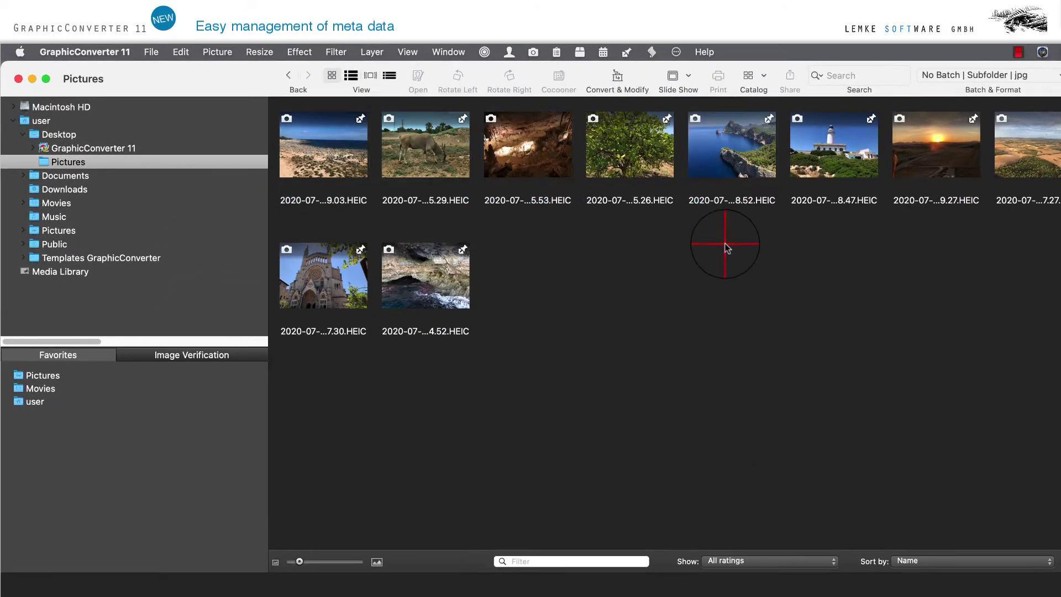
left_click_drag(287, 218, 707, 141)
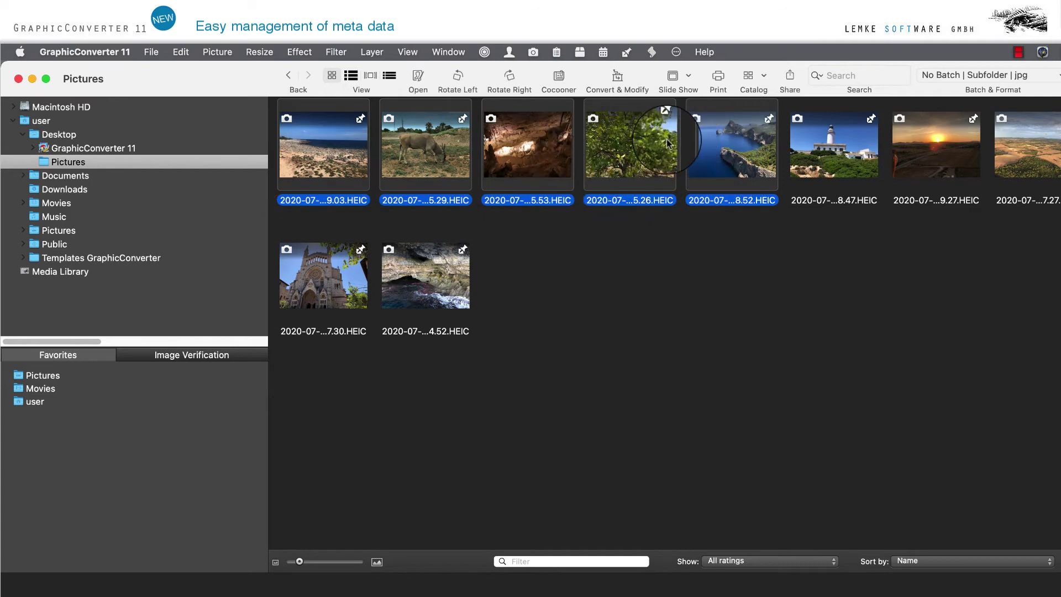
right_click(648, 163)
- Append '; jo' to the shared caption of all selected photos, then reselect the first five thumbnails
mouse_move(699, 240)
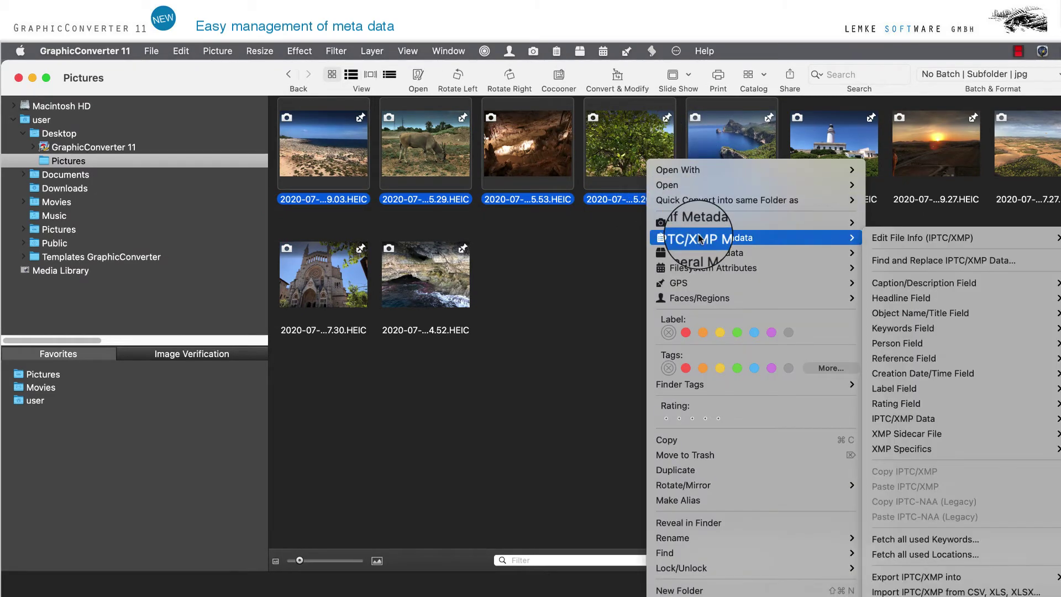
mouse_move(945, 237)
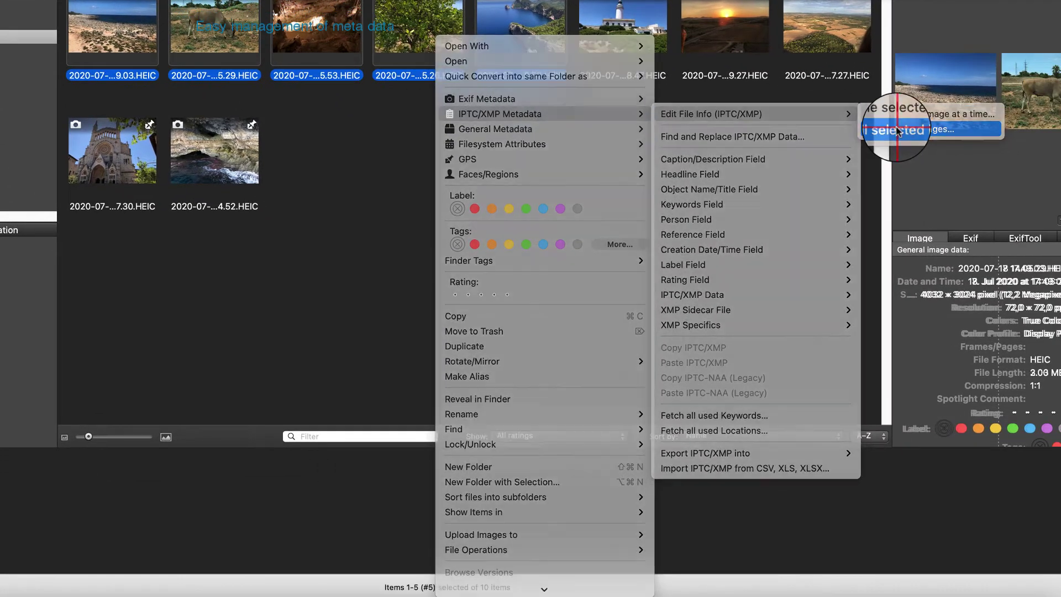
left_click(897, 131)
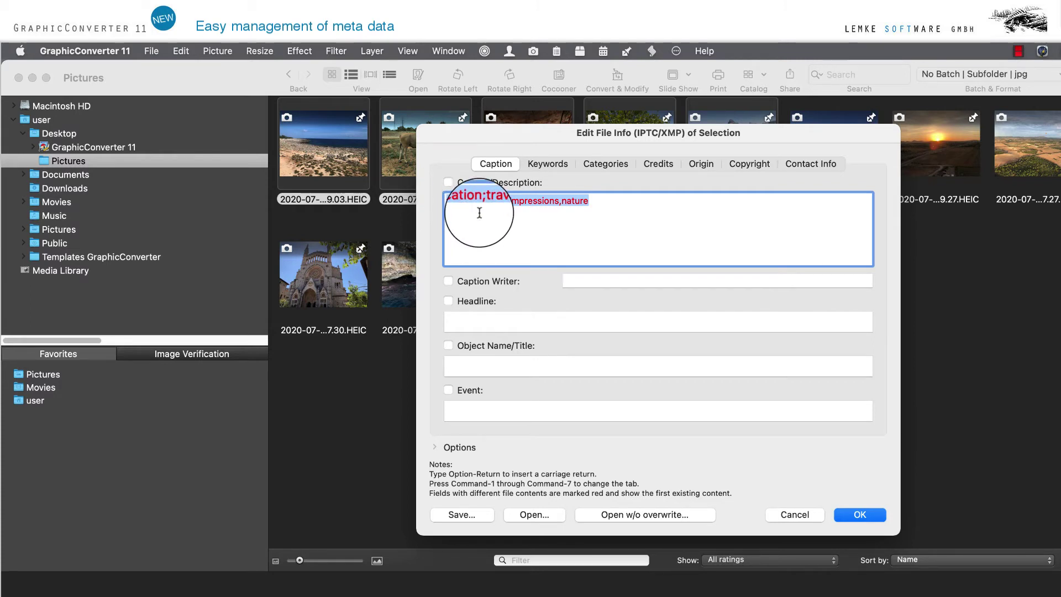
left_click(587, 201)
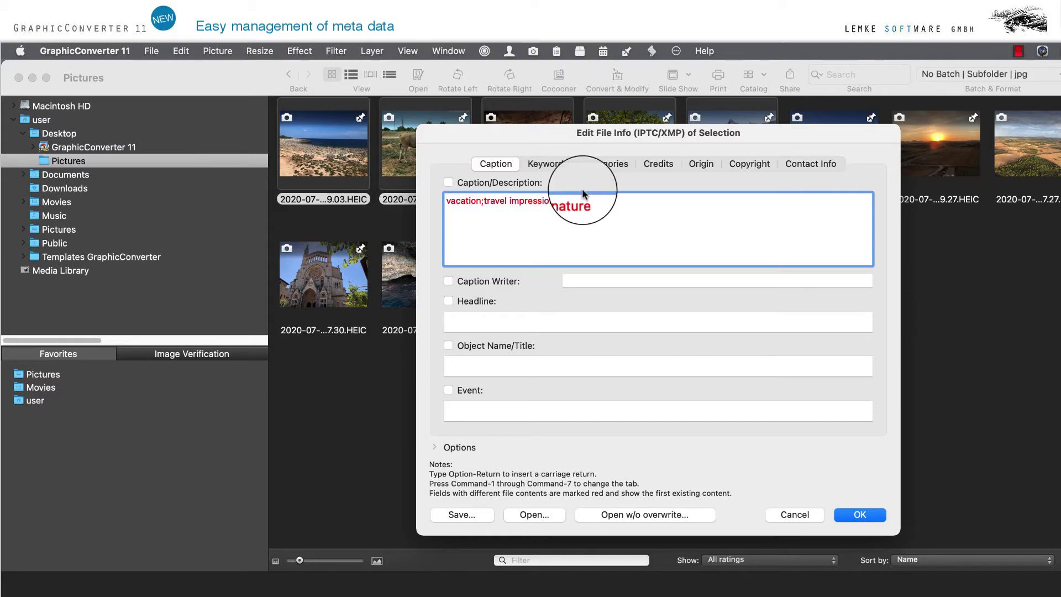
type("; j")
type("o")
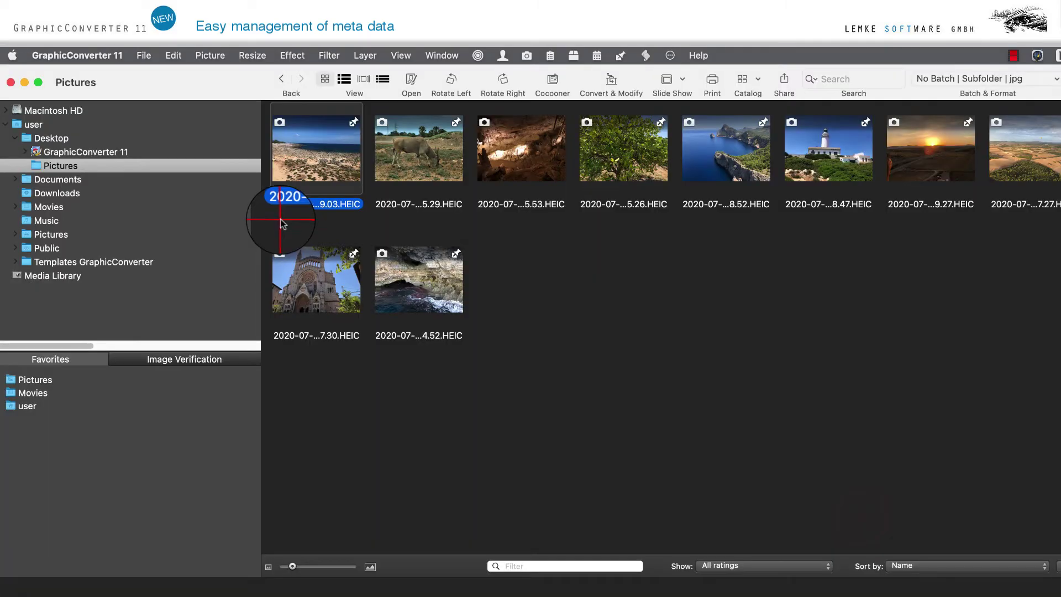
left_click_drag(257, 228, 718, 132)
- Edit file info of all selected photos and apply the 'vacation;travel impressions,nature; journey' caption
right_click(610, 166)
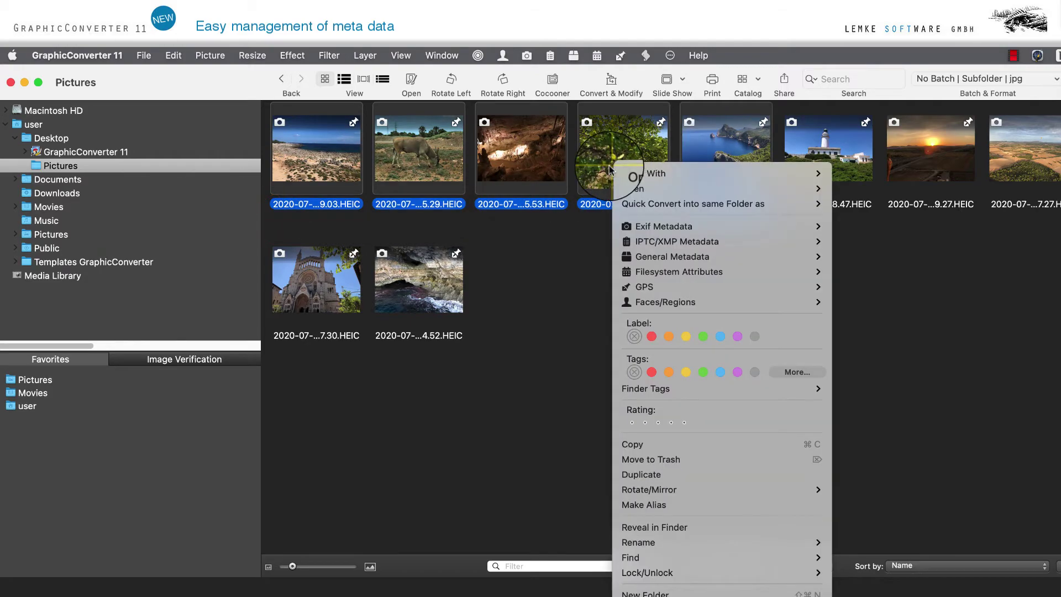
mouse_move(718, 241)
mouse_move(934, 237)
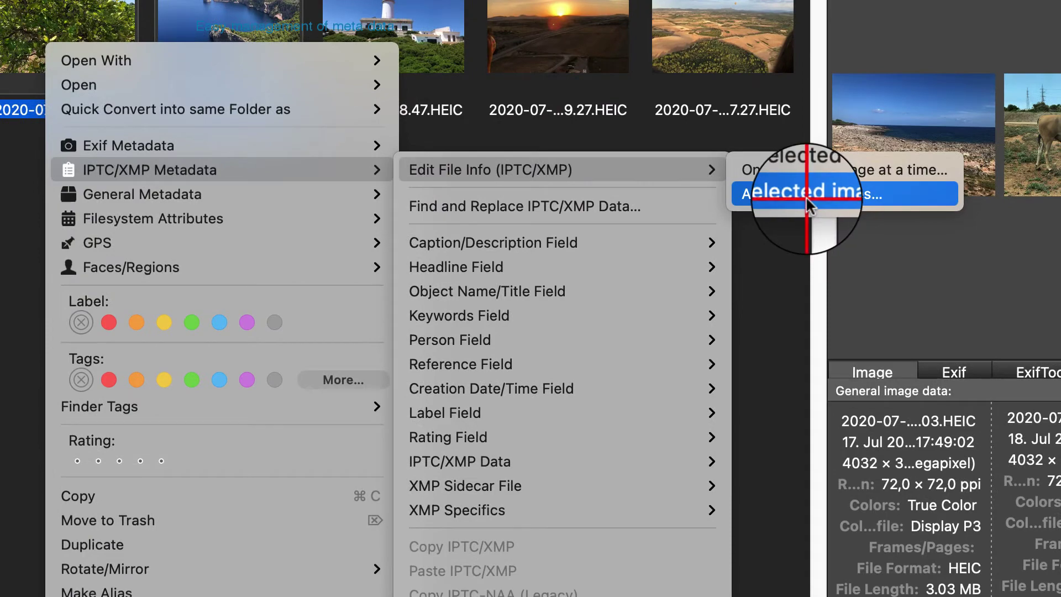
left_click(994, 239)
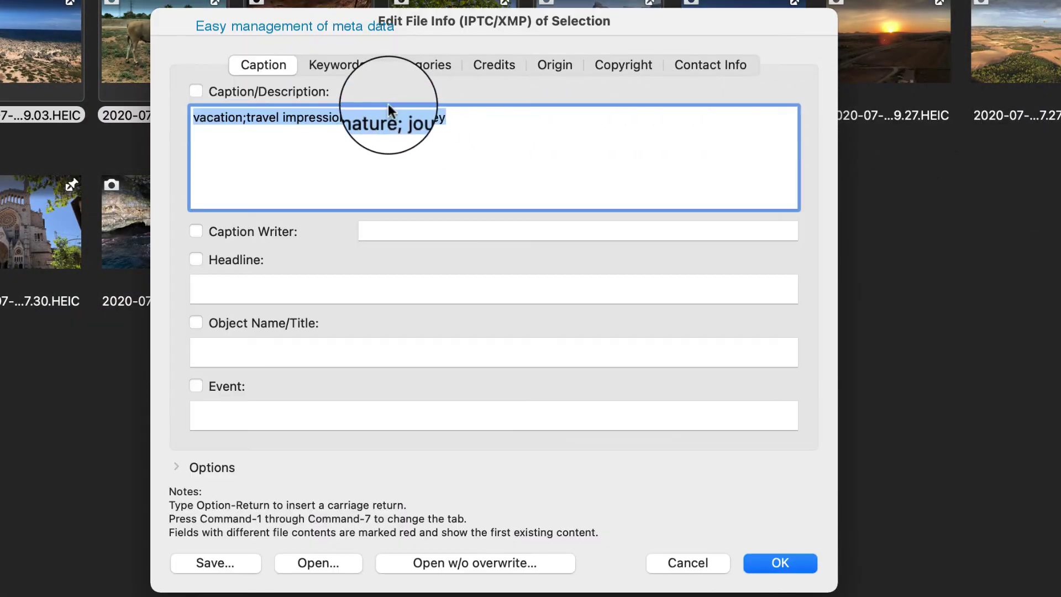
left_click(794, 562)
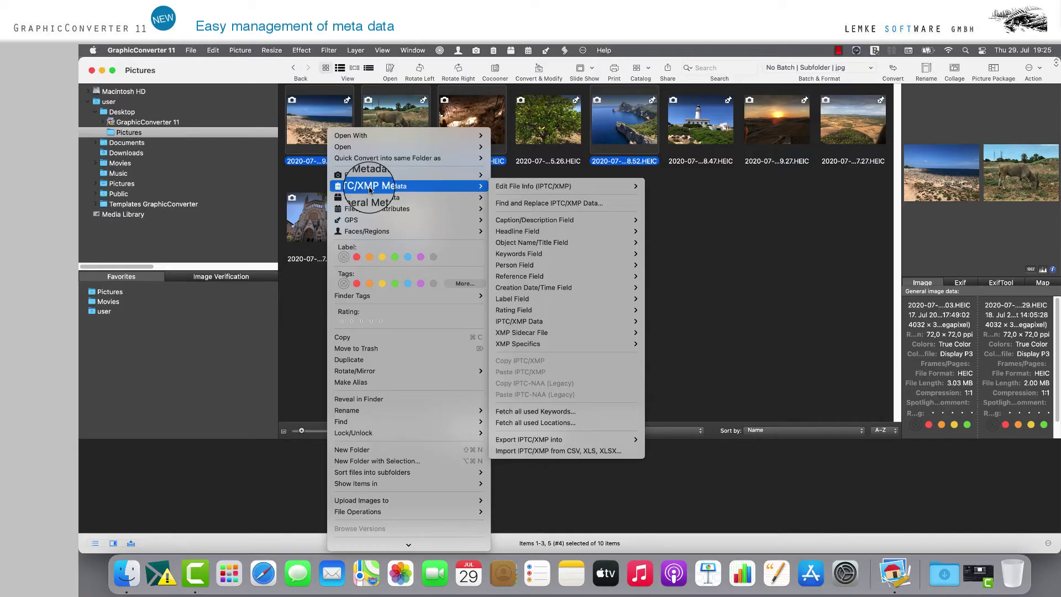
mouse_move(541, 192)
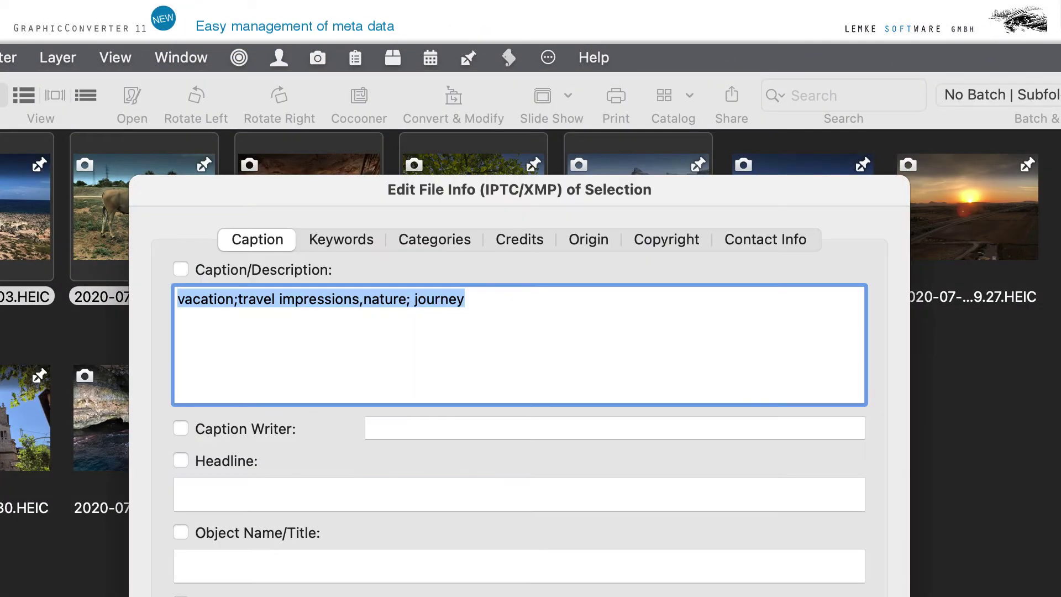
- Enter the street address and city in the Contact Info fields
left_click(769, 240)
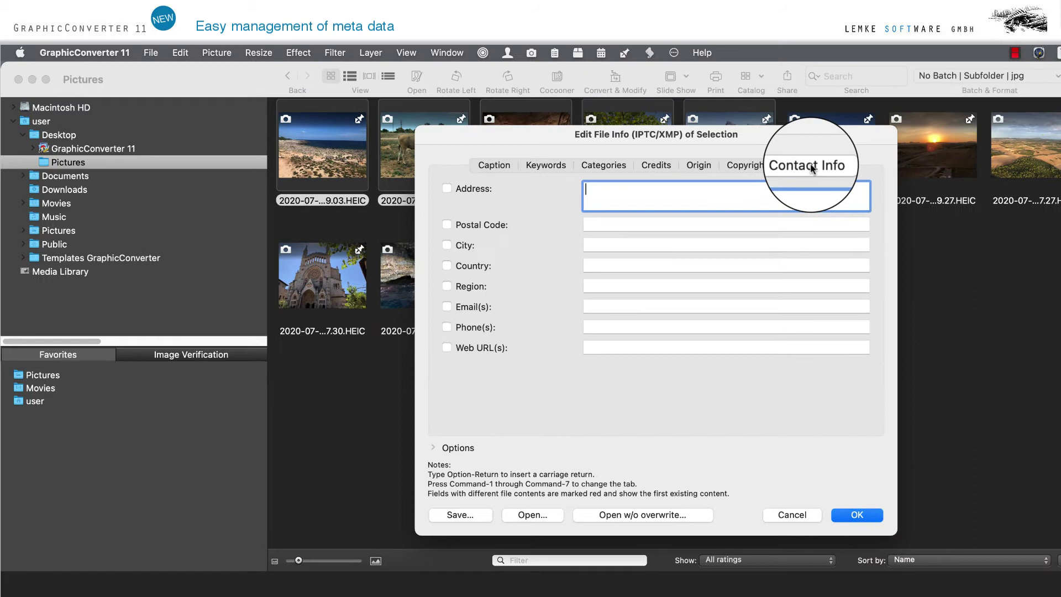
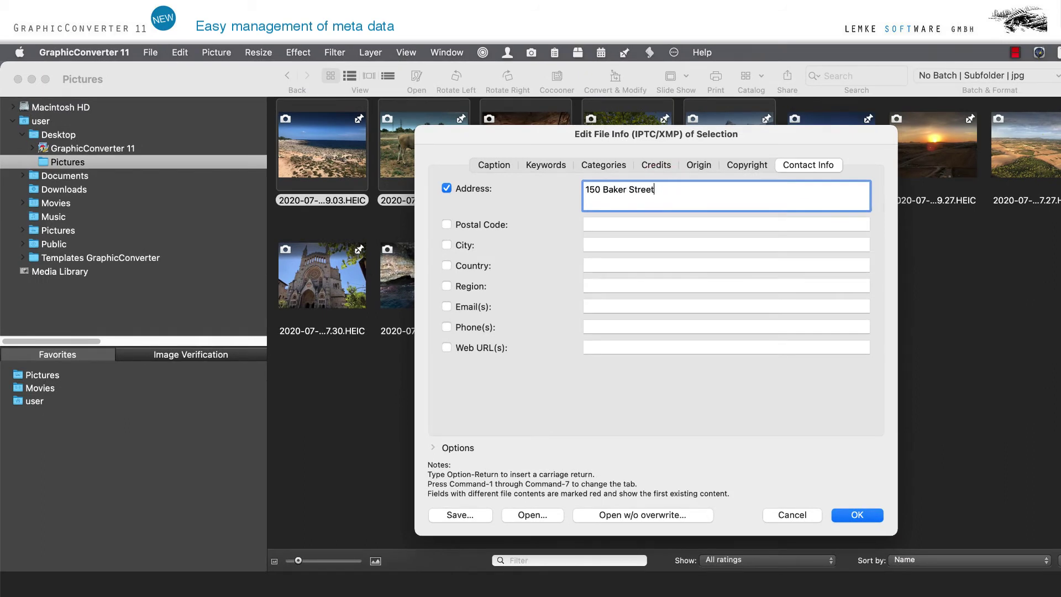
left_click(608, 246)
type("London Marylebone")
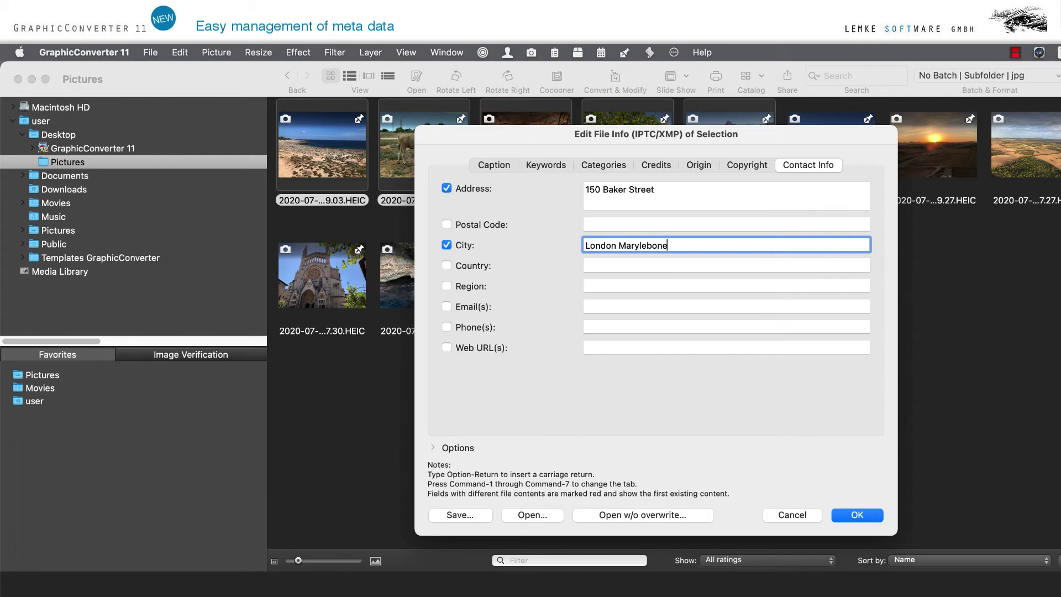
- Include and fill in the region and phone number, then apply the contact info
left_click(446, 286)
left_click(606, 285)
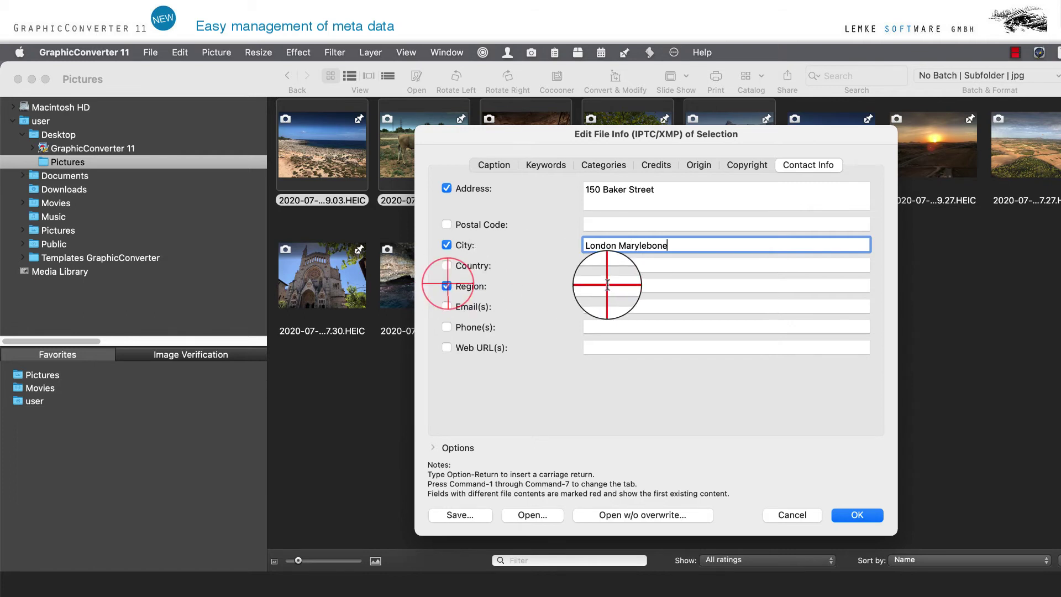
type("City of Westminster")
left_click(446, 326)
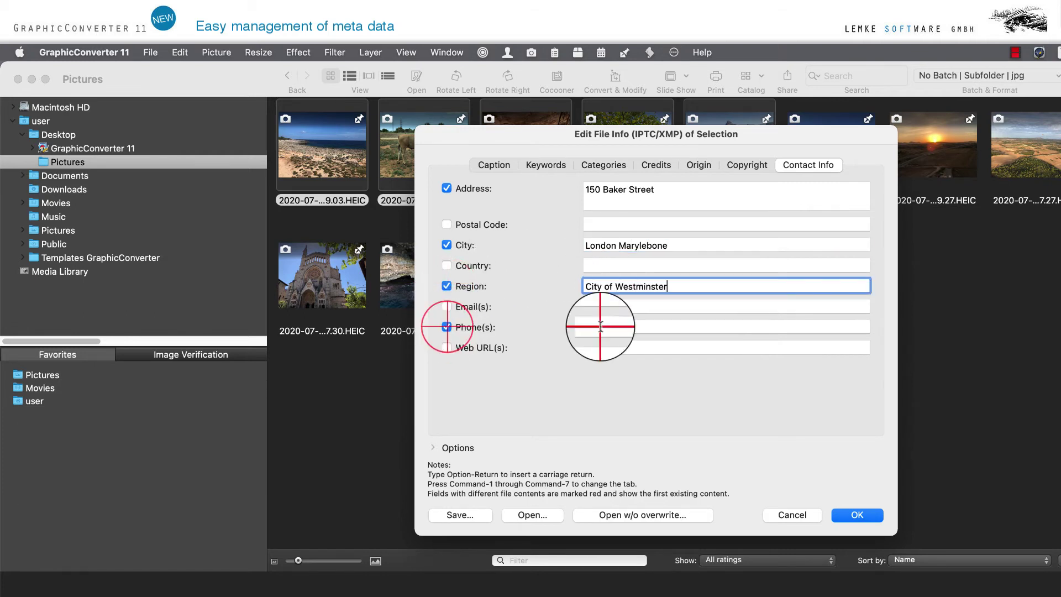
left_click(608, 327)
type("1234567")
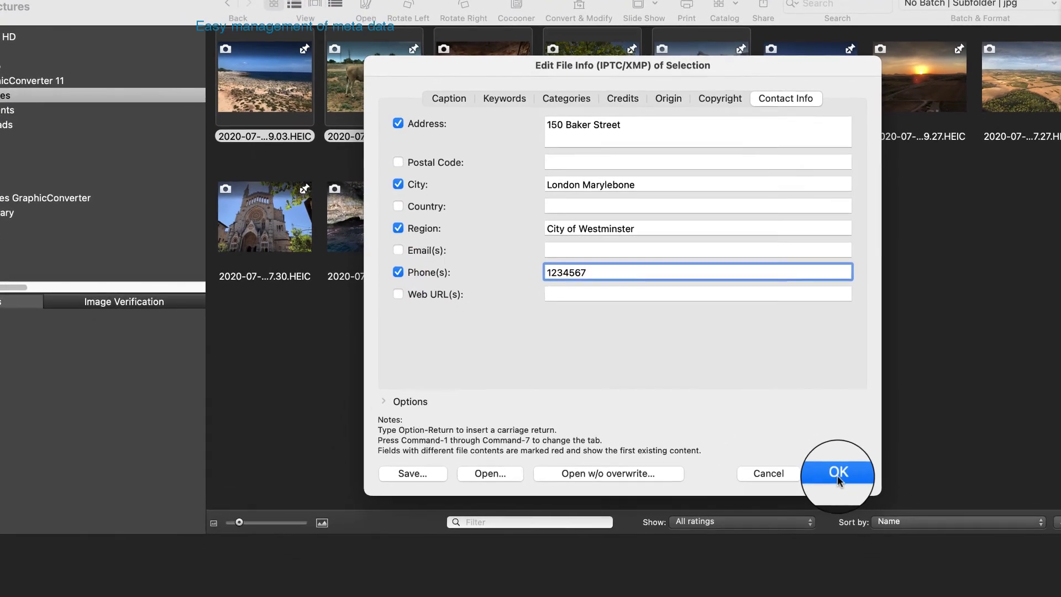
left_click(849, 499)
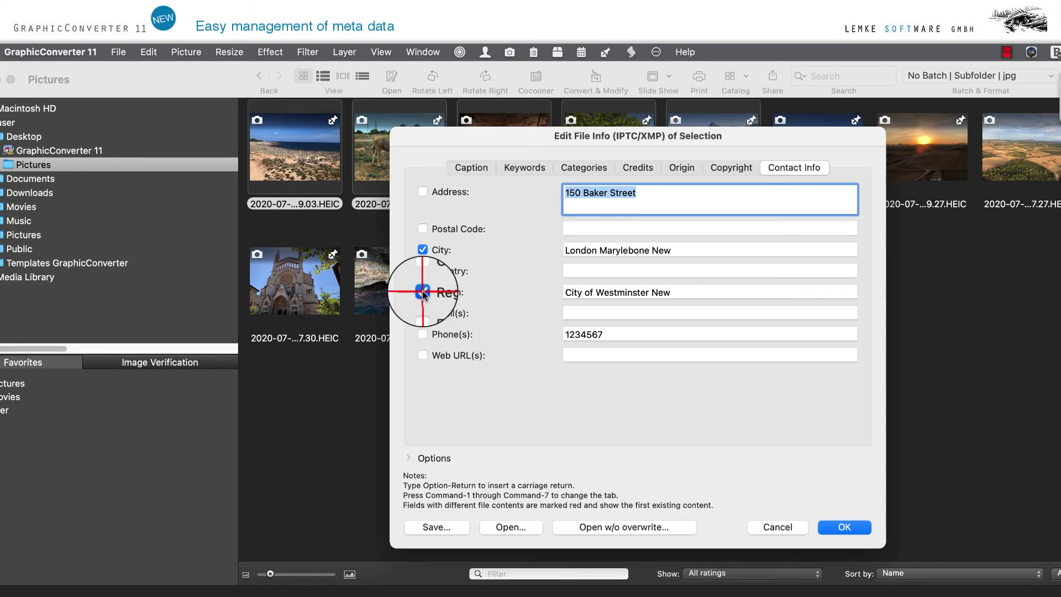
- Exclude City and Region, include Phone(s), and replace the phone number before applying
left_click(423, 293)
left_click(422, 250)
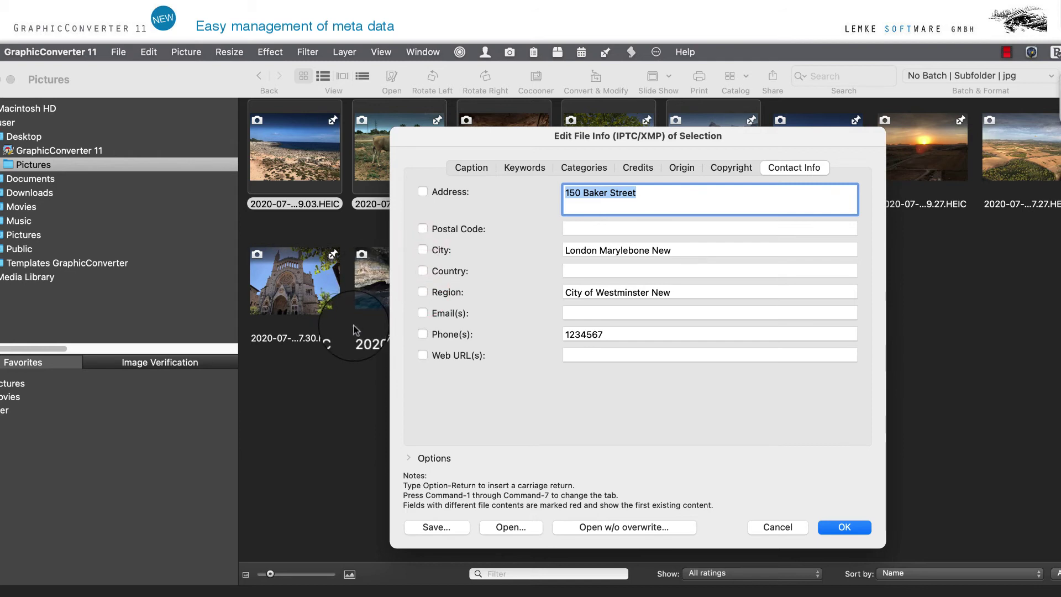
left_click(422, 334)
left_click(630, 338)
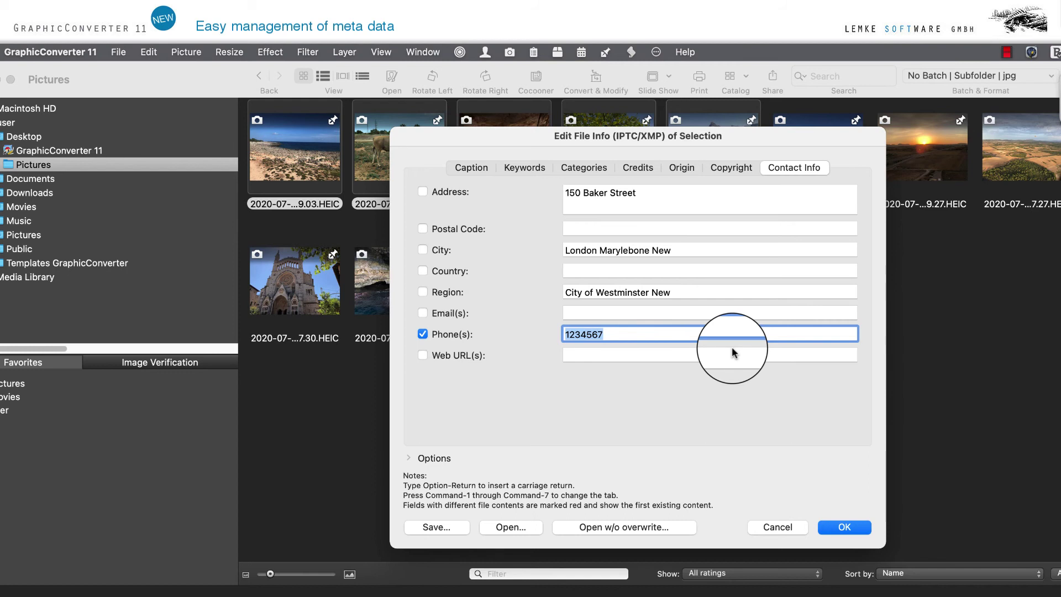
type("9101")
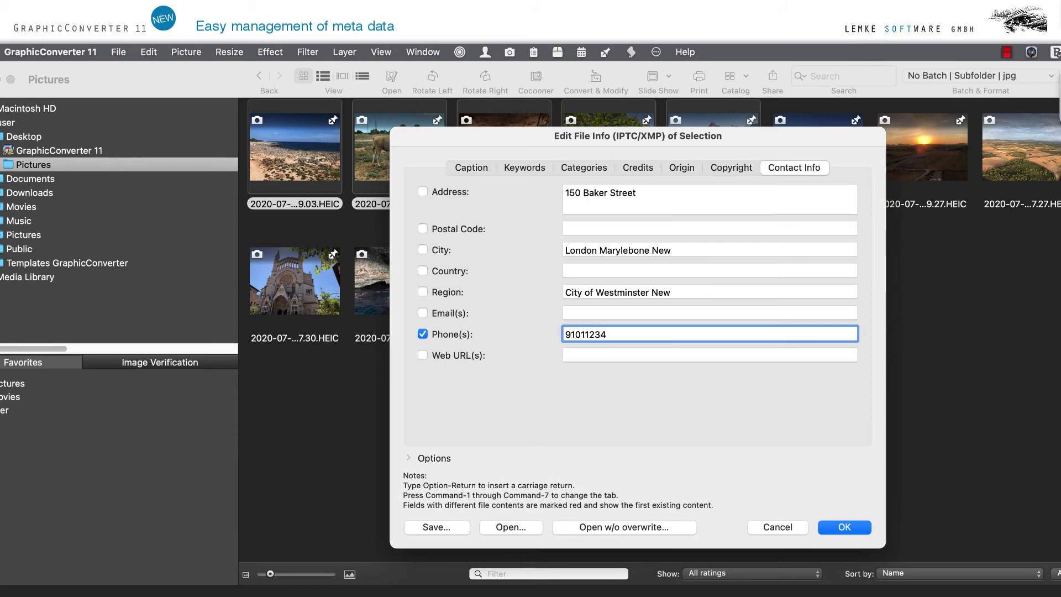
left_click(844, 527)
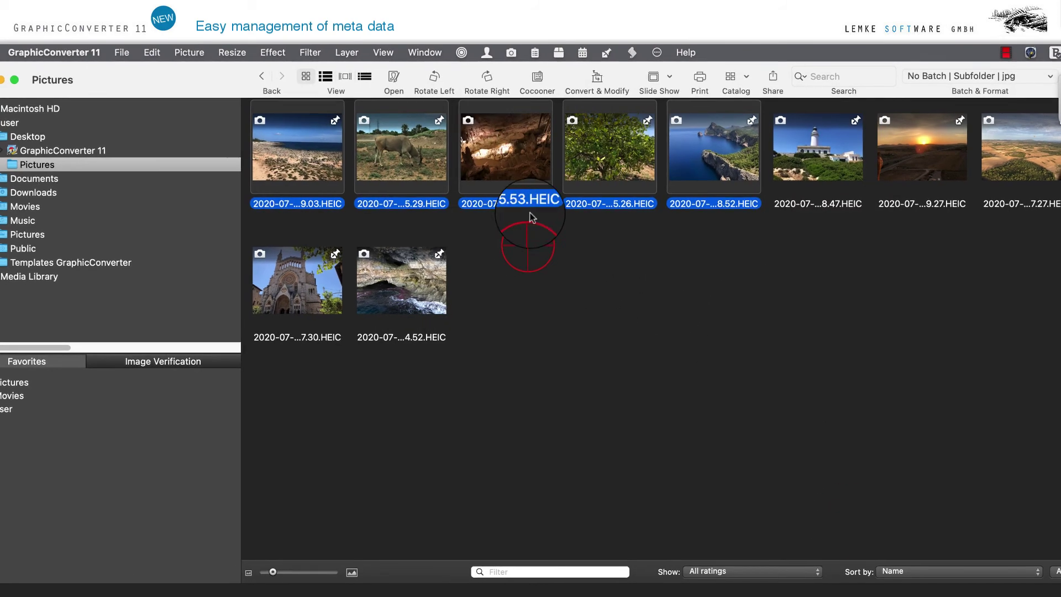
- Open the cave photo's file info and begin saving it as an XMP preset
right_click(530, 215)
mouse_move(578, 245)
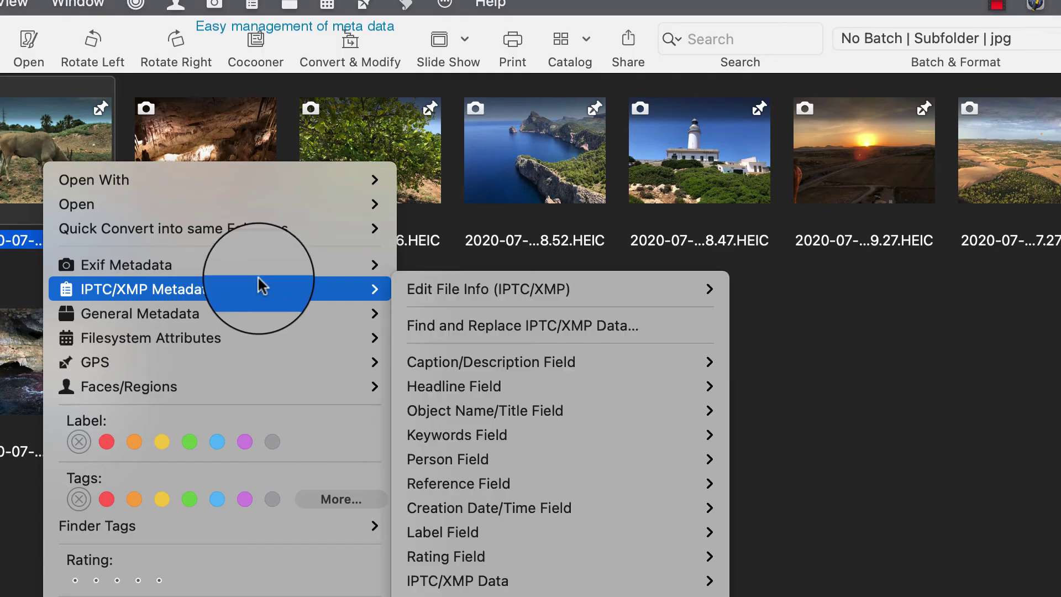
mouse_move(865, 239)
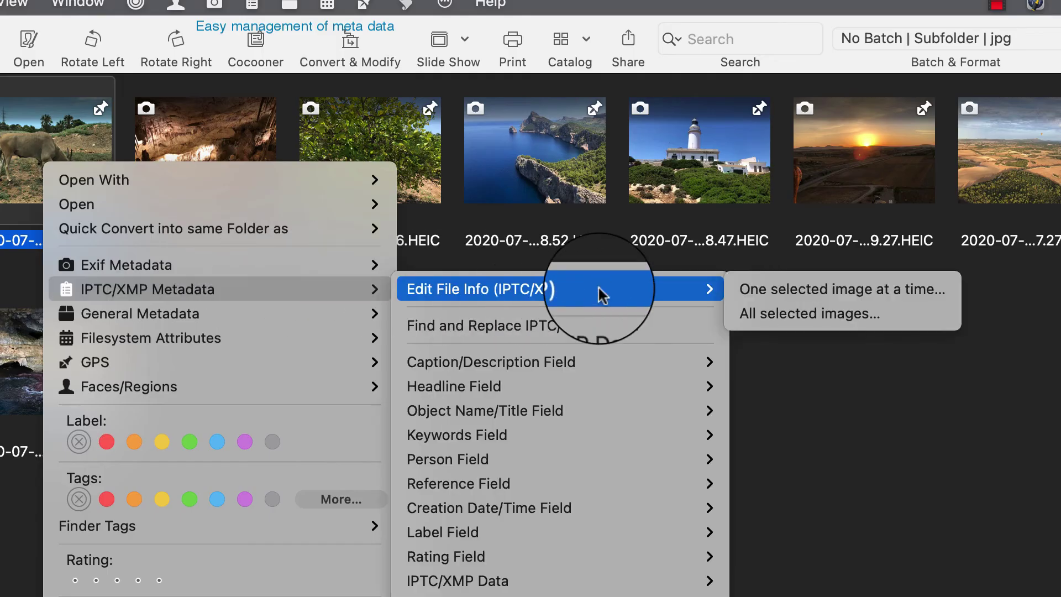
left_click(808, 319)
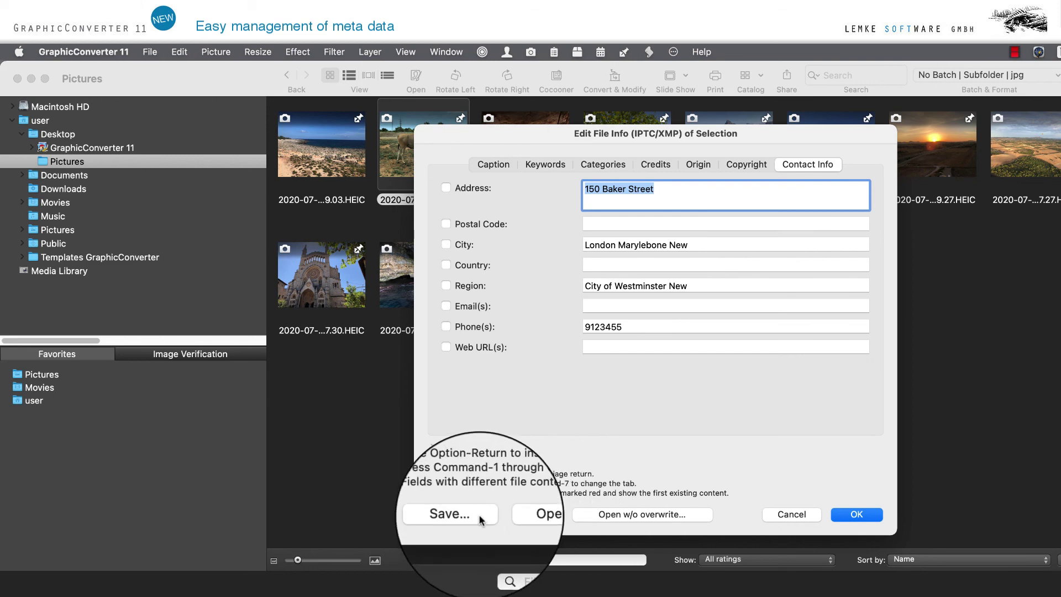
left_click(480, 516)
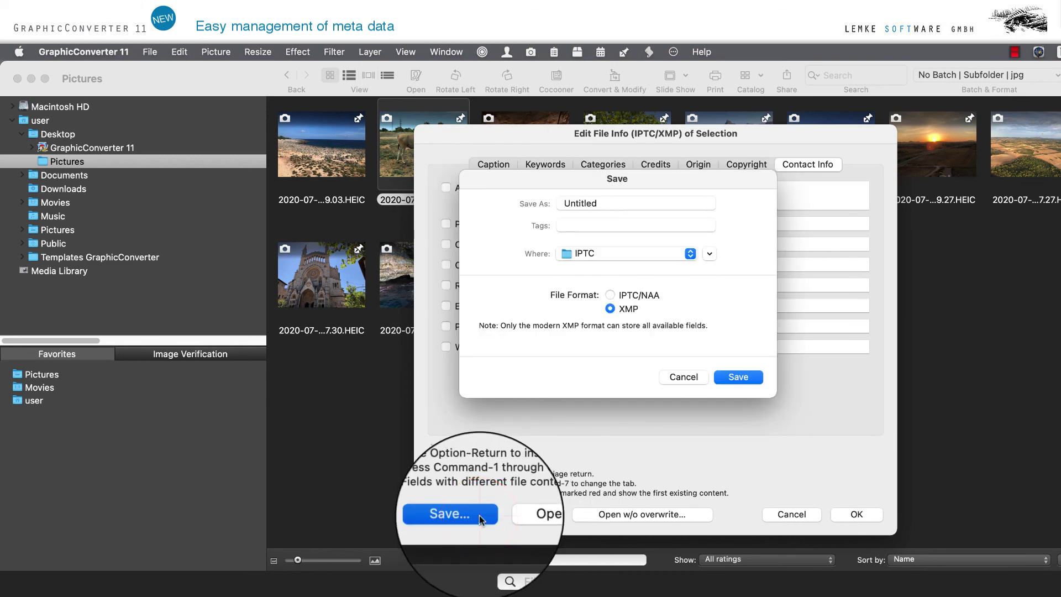
double_click(604, 202)
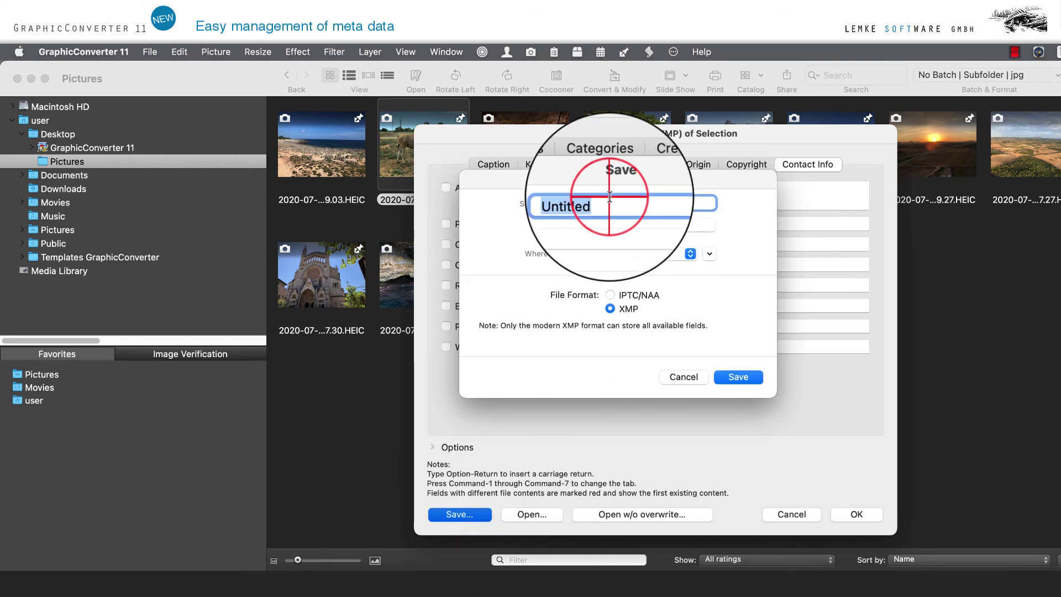